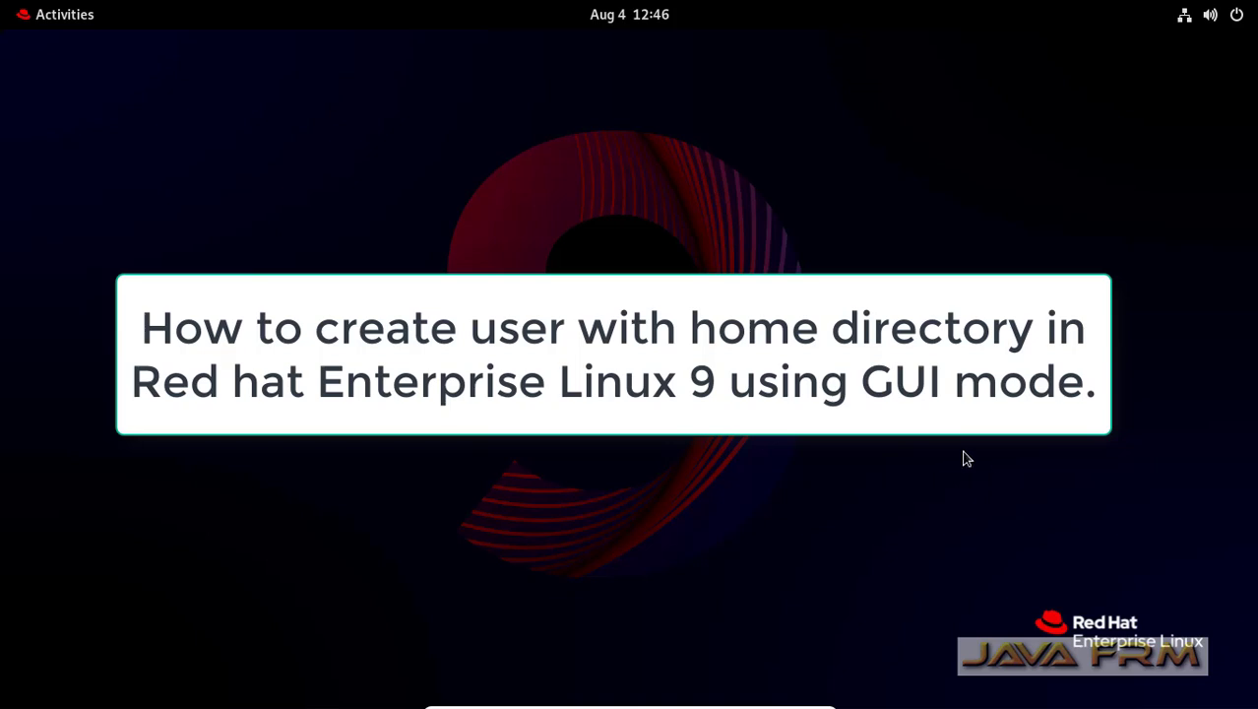
- Open the Activities overview and bring up the full applications grid
{"action": "left_click", "coordinate": [57, 22]}
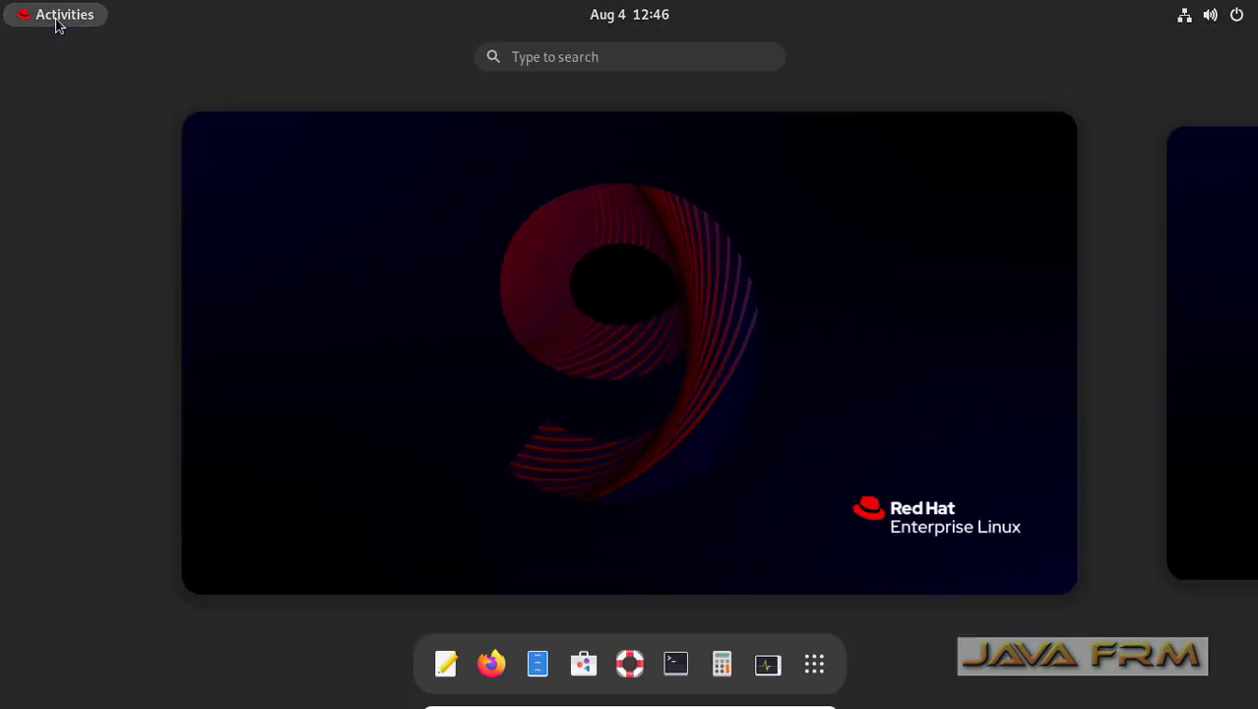
{"action": "left_click", "coordinate": [814, 665]}
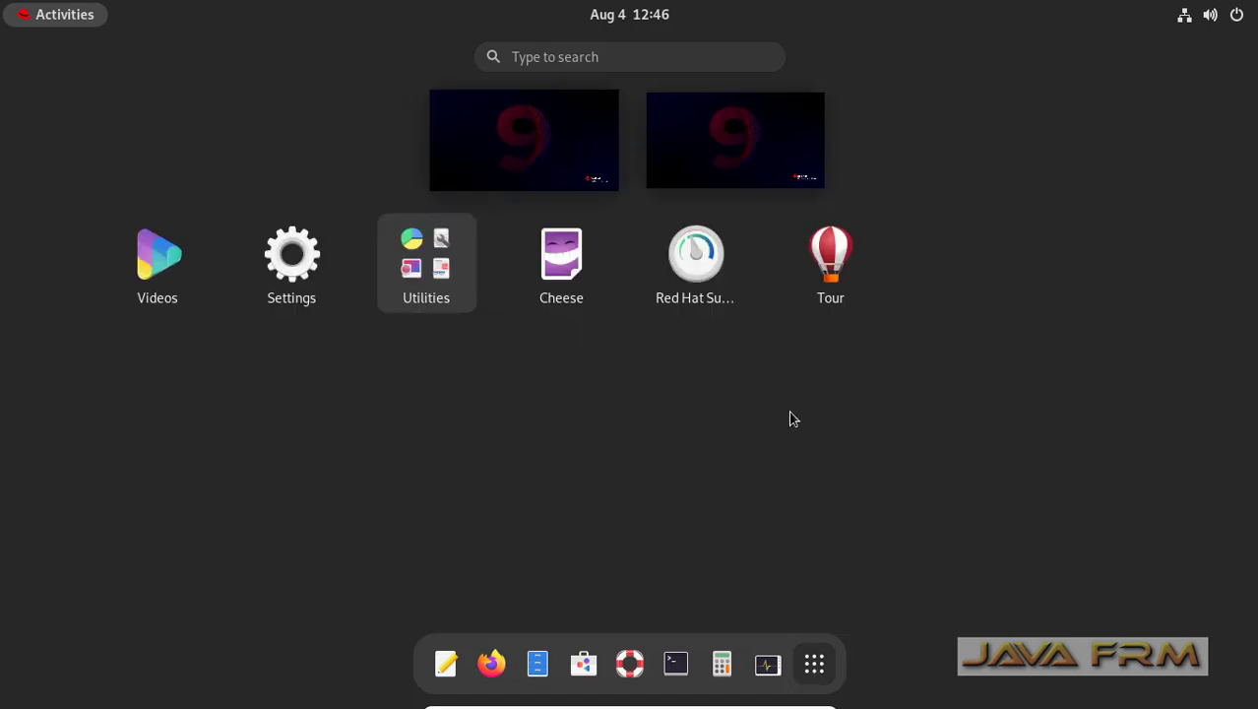
- Launch Settings and go to the Users page in the sidebar
{"action": "left_click", "coordinate": [285, 270]}
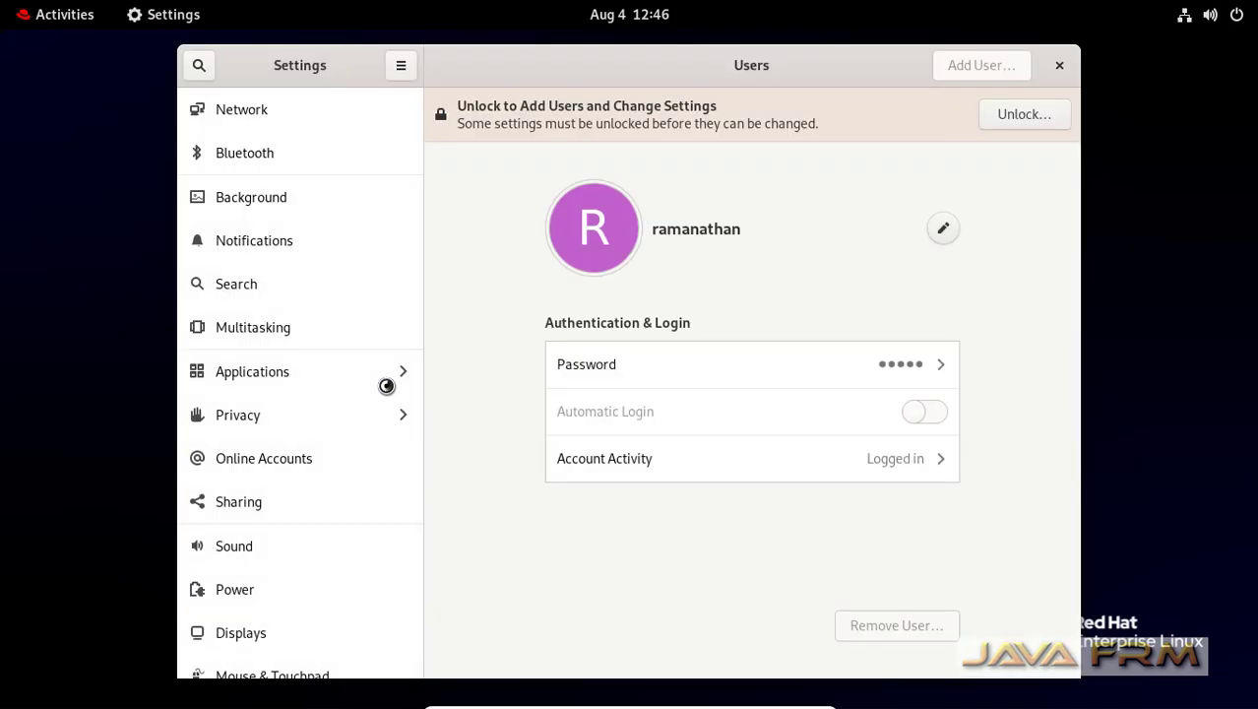
{"action": "scroll", "coordinate": [317, 585], "scroll_direction": "down", "scroll_amount": 8}
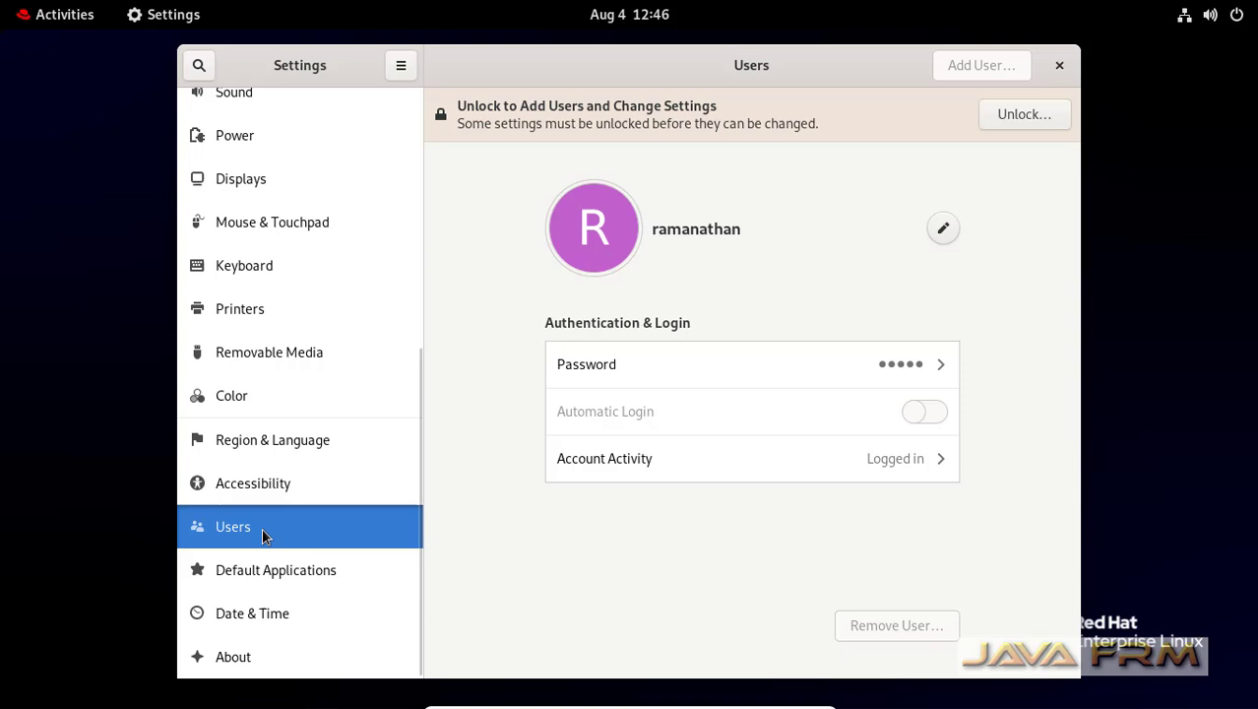
{"action": "left_click", "coordinate": [267, 483]}
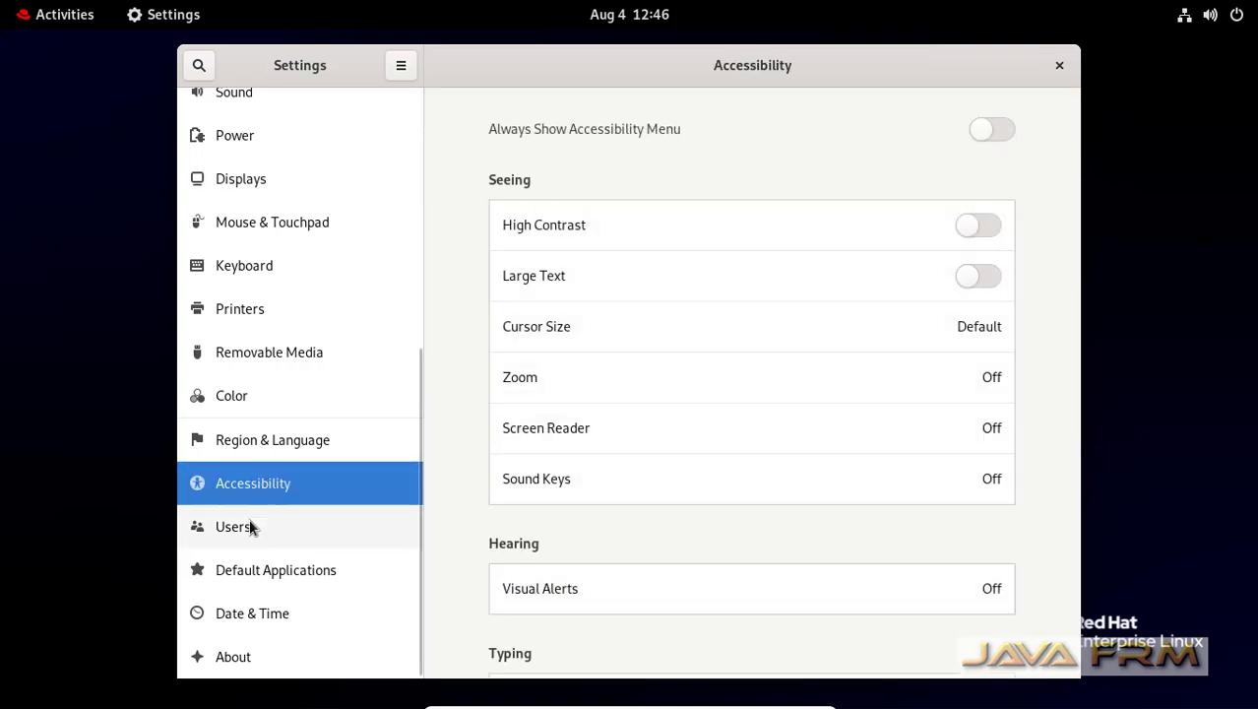
{"action": "left_click", "coordinate": [249, 537]}
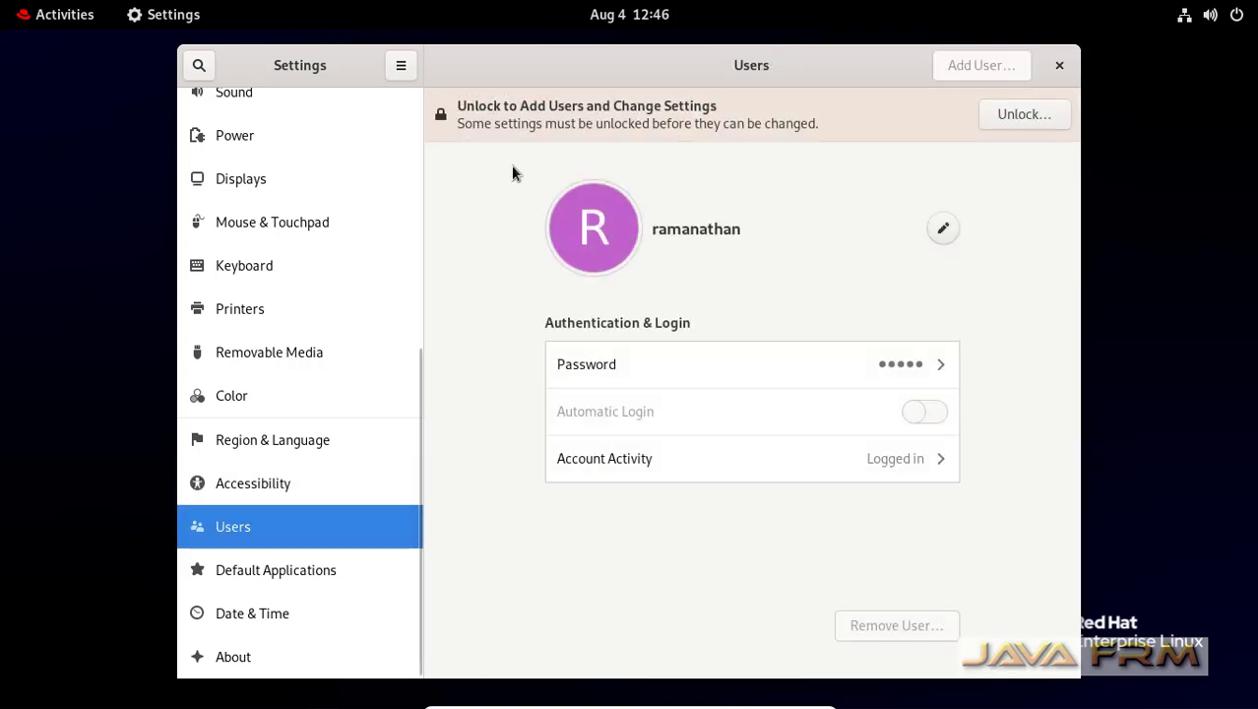
- Unlock the Users page by authenticating with the administrator password
{"action": "left_click", "coordinate": [1019, 116]}
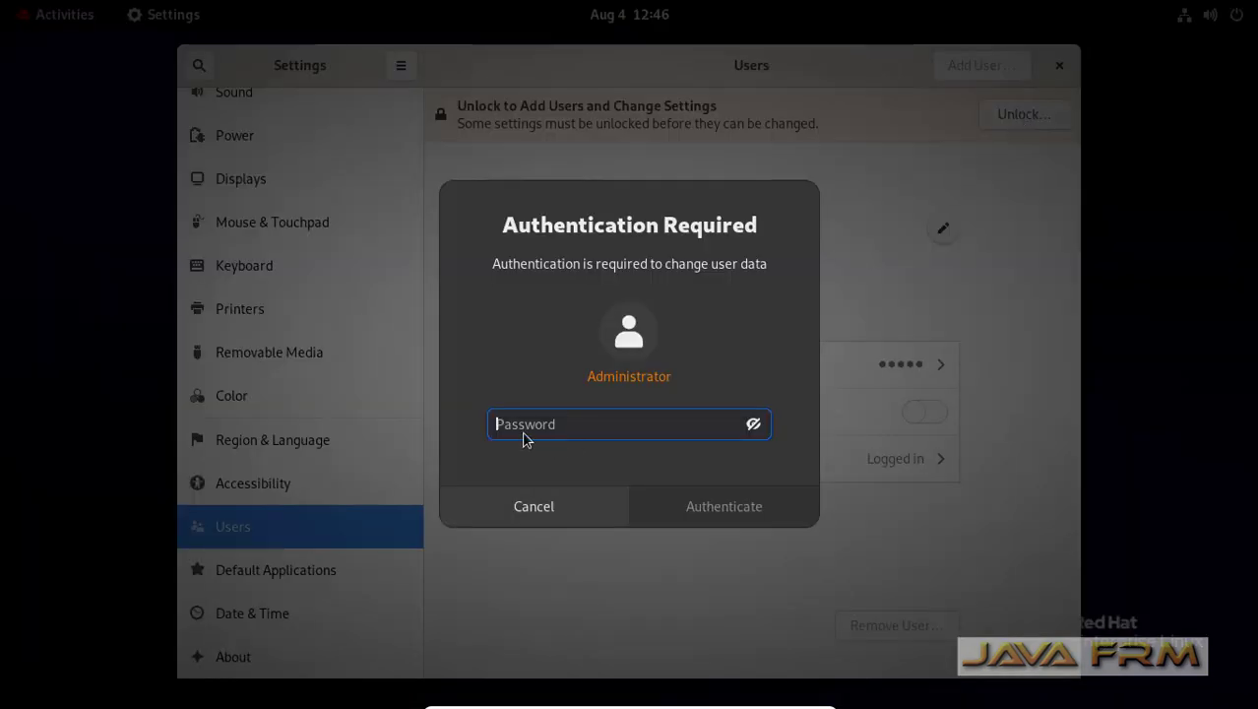
{"action": "type", "text": "••••••••••"}
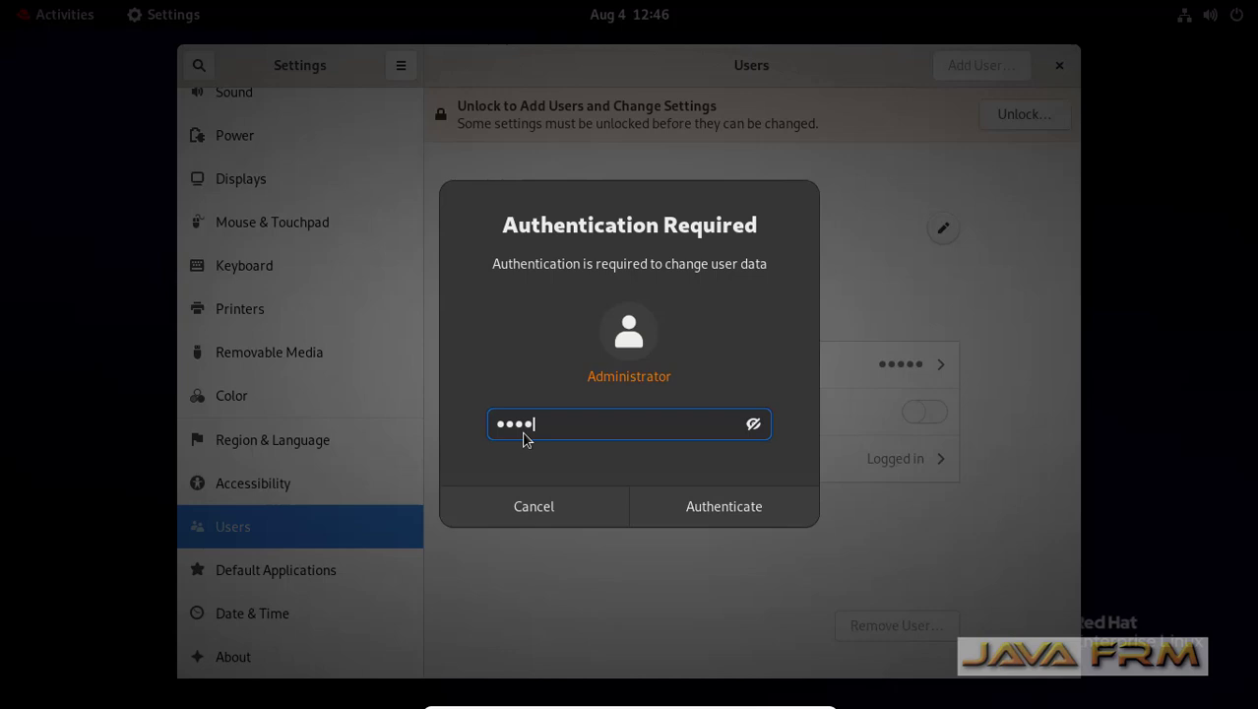
{"action": "key", "text": "Return"}
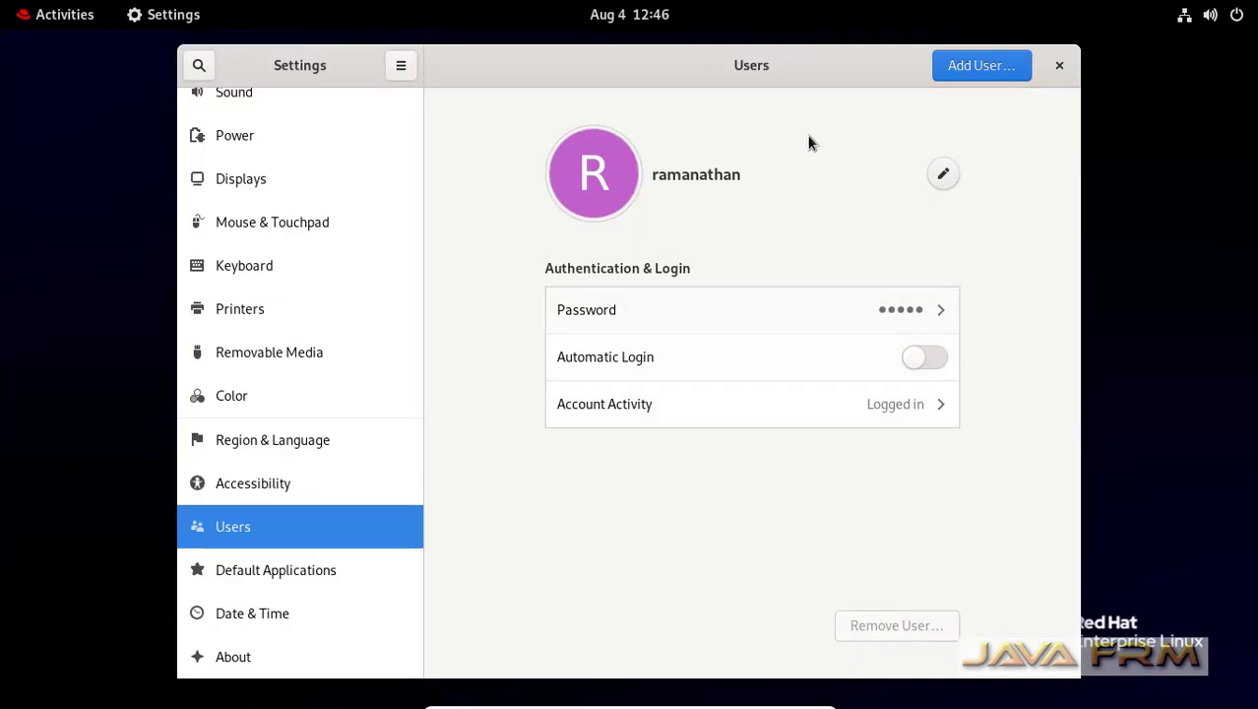
- Maximise Settings and start a new user named 'javafrm', choosing to set a password now
{"action": "double_click", "coordinate": [839, 71]}
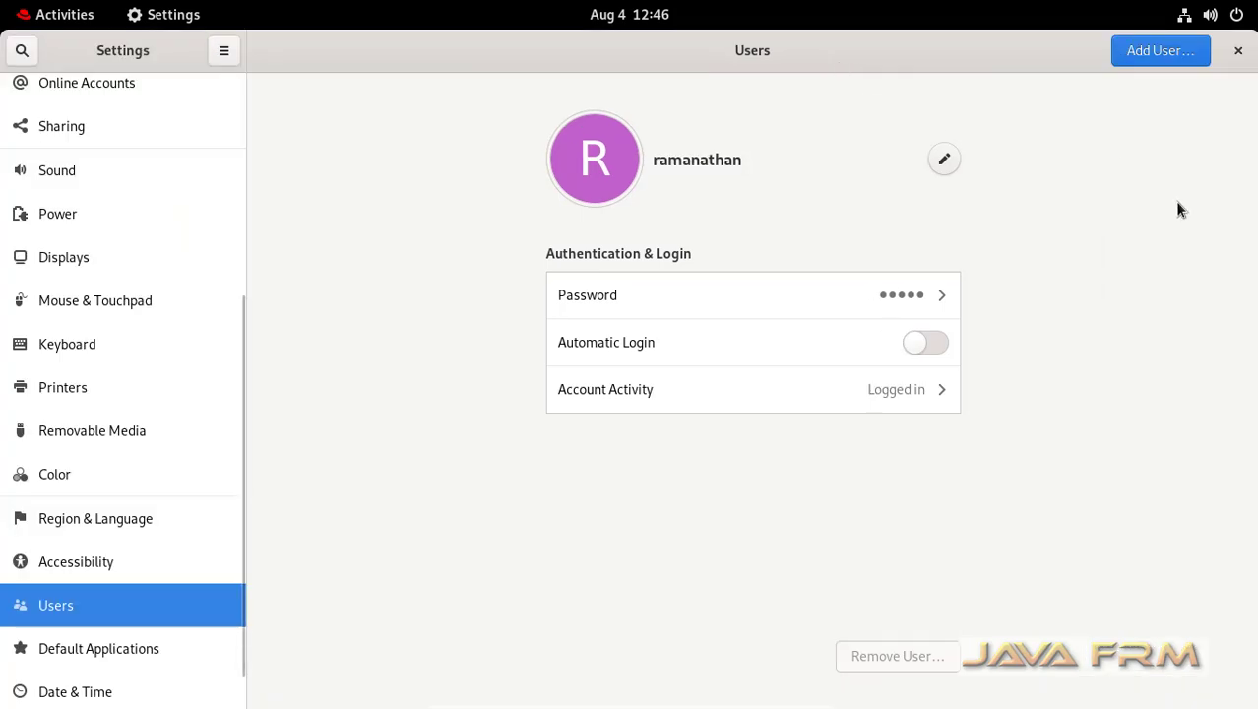
{"action": "left_click", "coordinate": [1157, 51]}
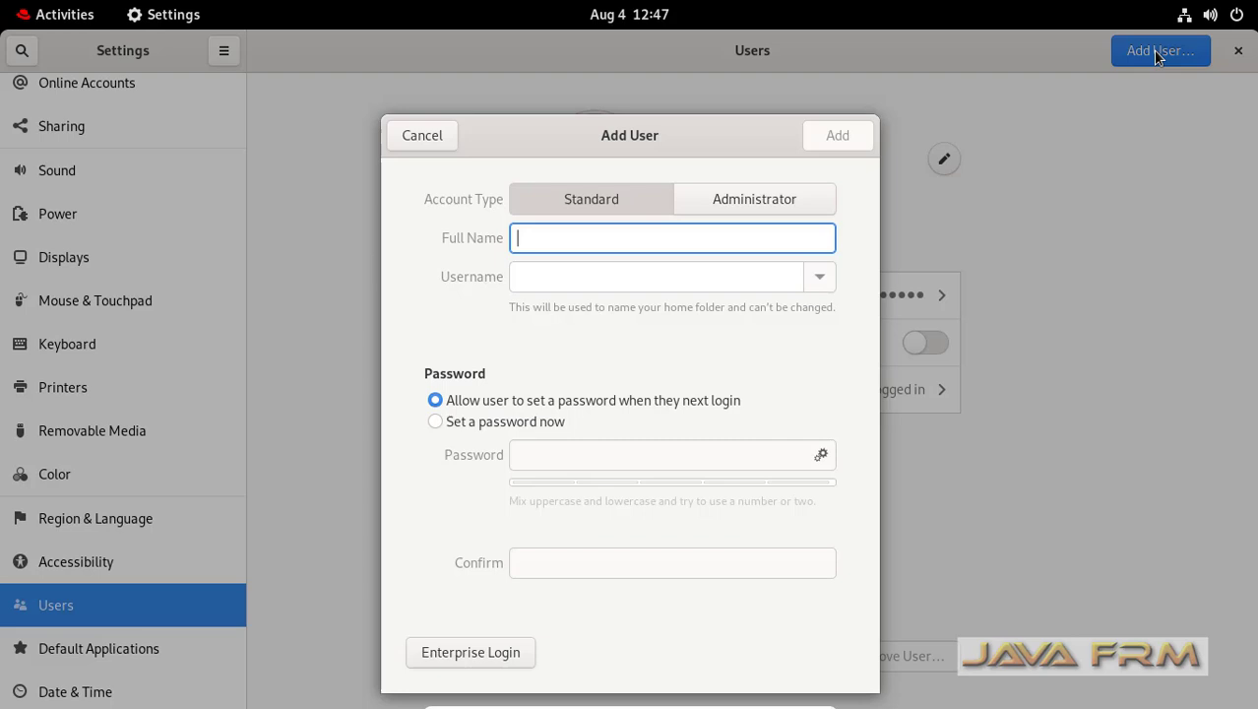
{"action": "type", "text": "javafrm"}
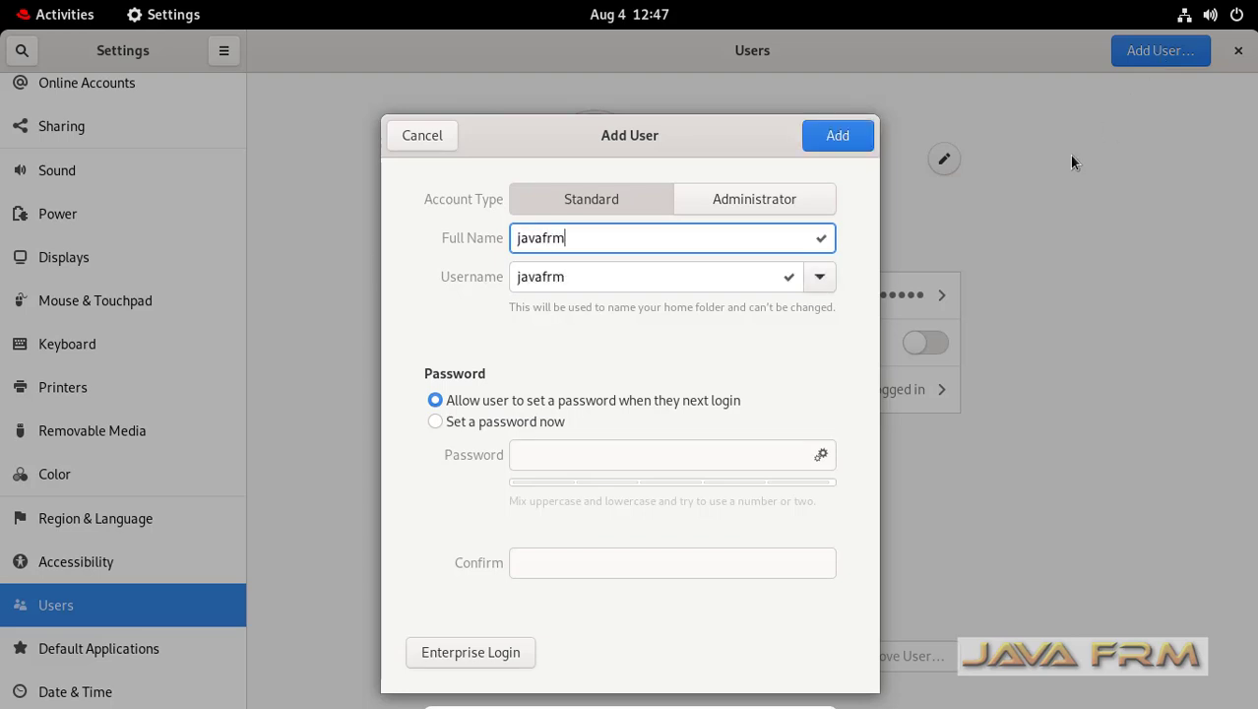
{"action": "left_click", "coordinate": [482, 421]}
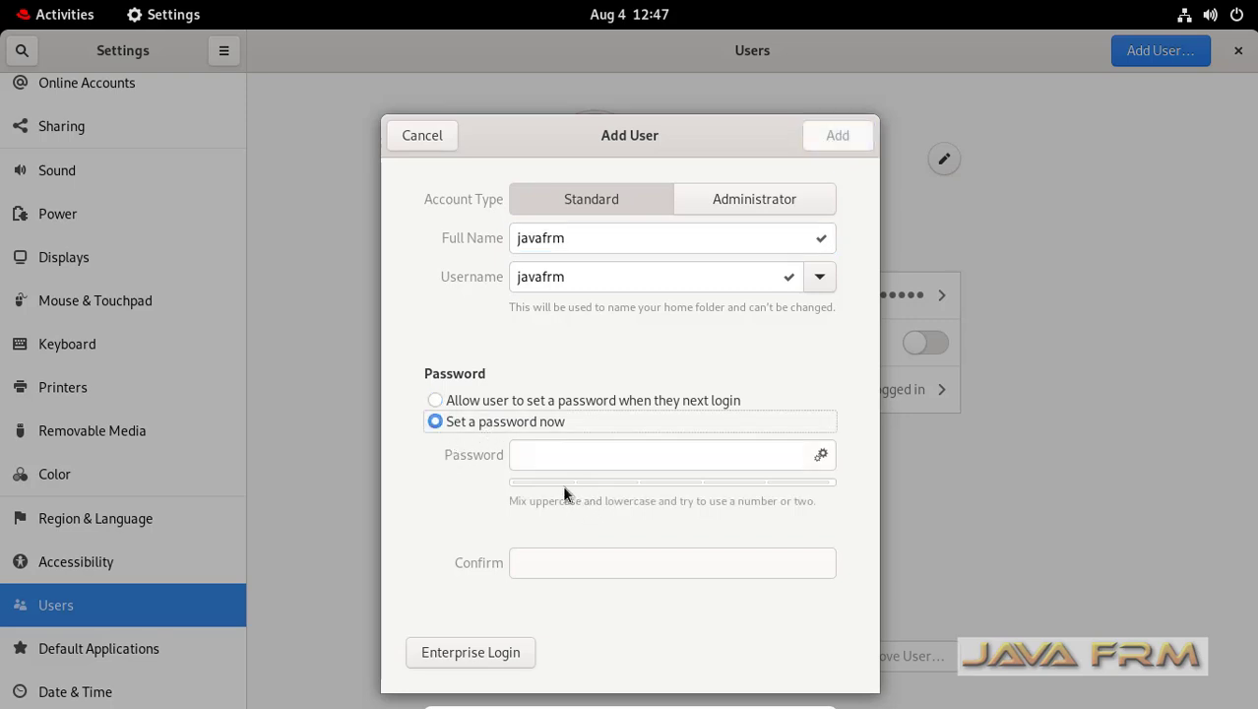
- Enter and confirm the new account's password, then add the user
{"action": "left_click", "coordinate": [568, 458]}
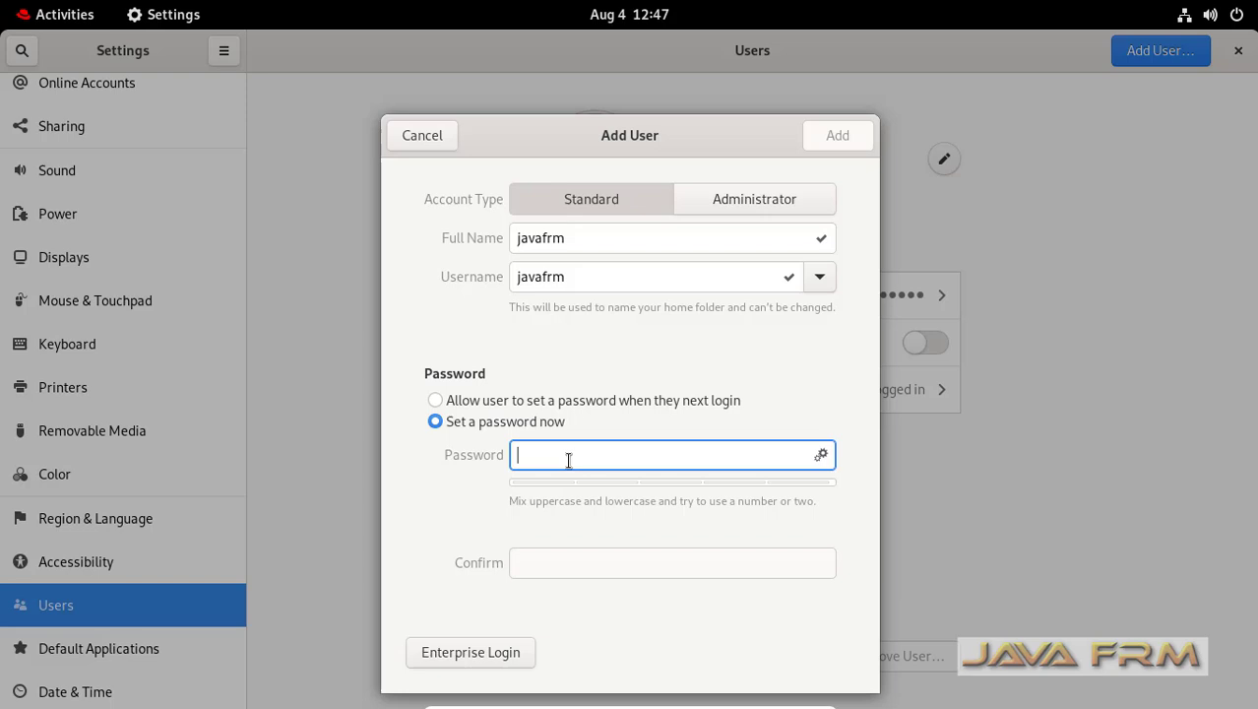
{"action": "type", "text": "•••••••••••"}
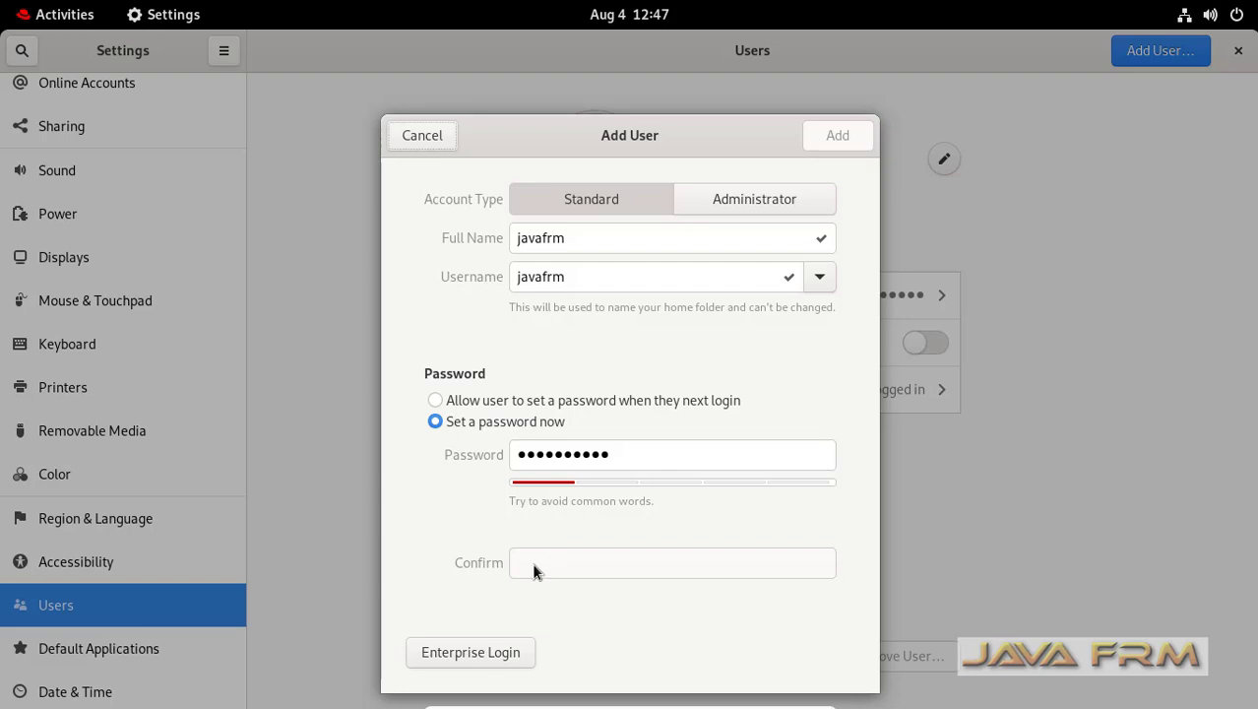
{"action": "left_click", "coordinate": [611, 453]}
{"action": "key", "text": "BackSpace"}
{"action": "key", "text": "BackSpace"}
{"action": "key", "text": "BackSpace"}
{"action": "key", "text": "BackSpace"}
{"action": "key", "text": "BackSpace"}
{"action": "key", "text": "BackSpace"}
{"action": "key", "text": "BackSpace"}
{"action": "key", "text": "BackSpace"}
{"action": "key", "text": "BackSpace"}
{"action": "key", "text": "BackSpace"}
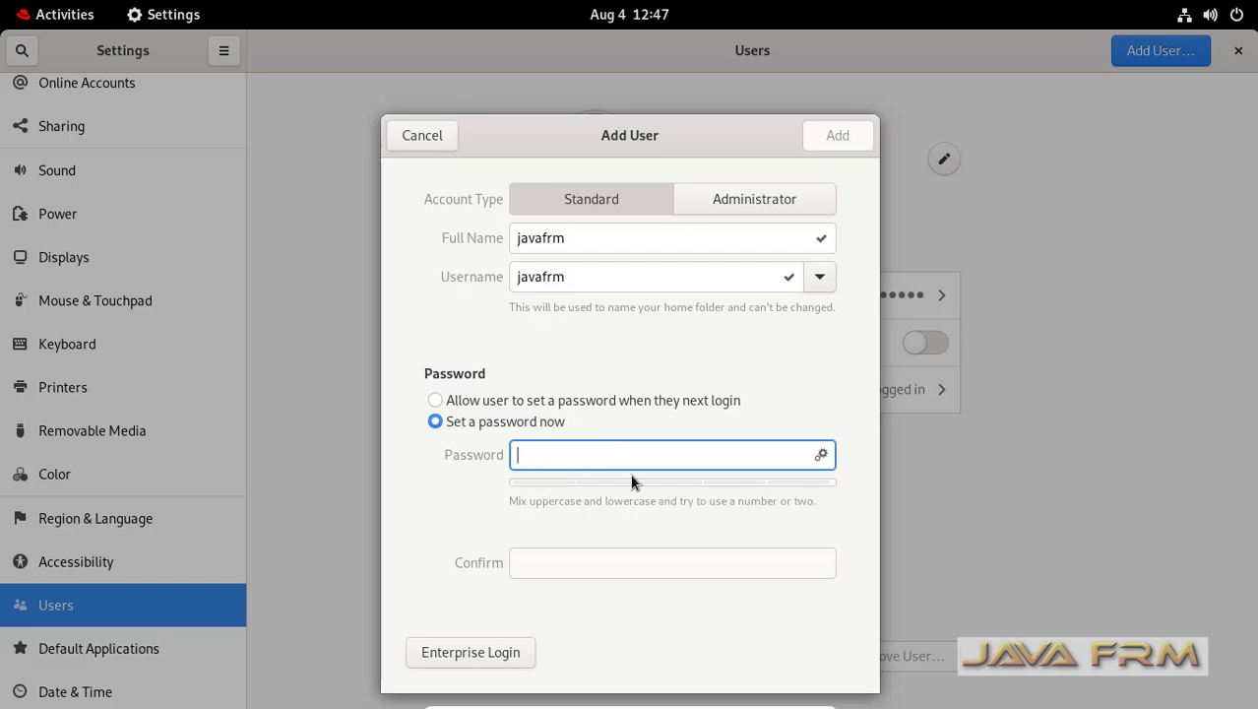
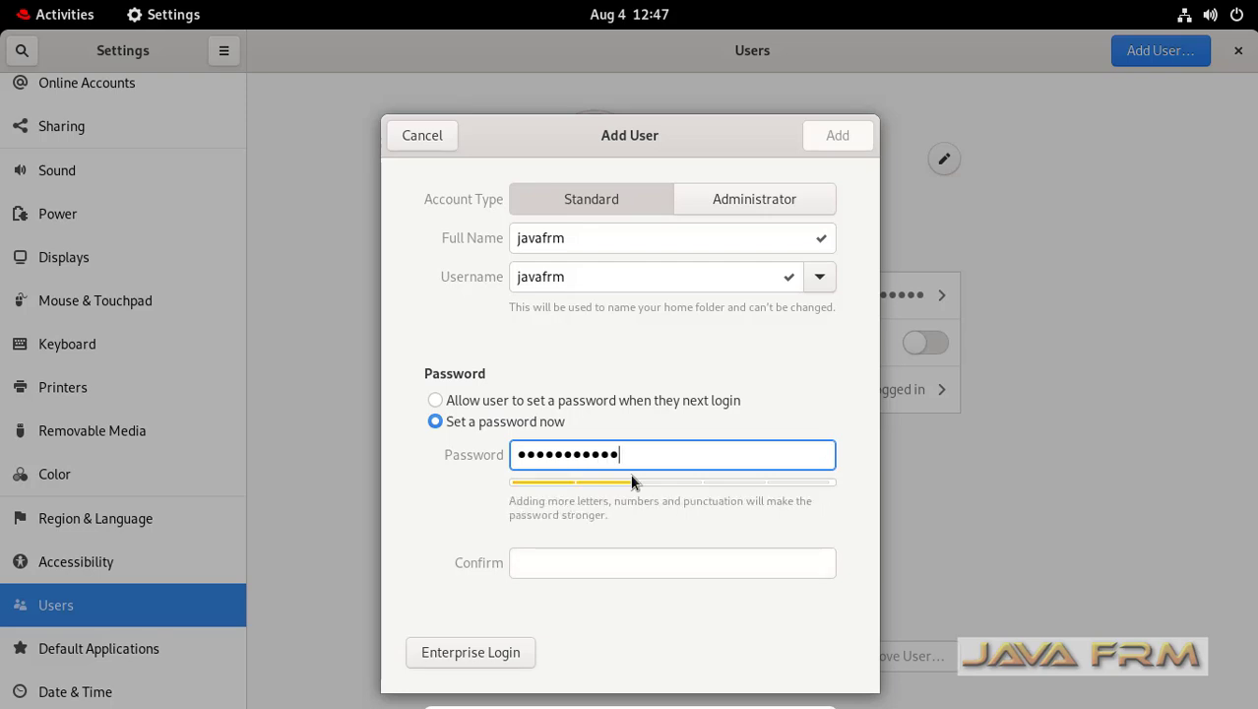
{"action": "left_click", "coordinate": [547, 569]}
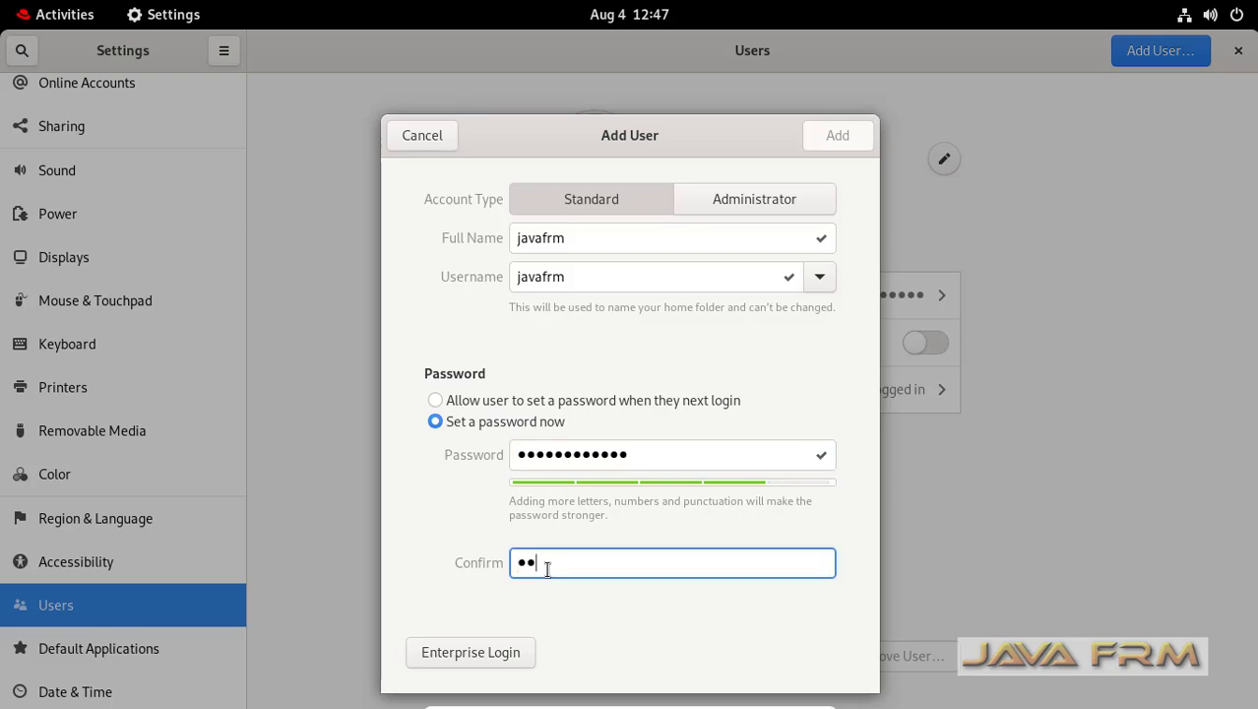
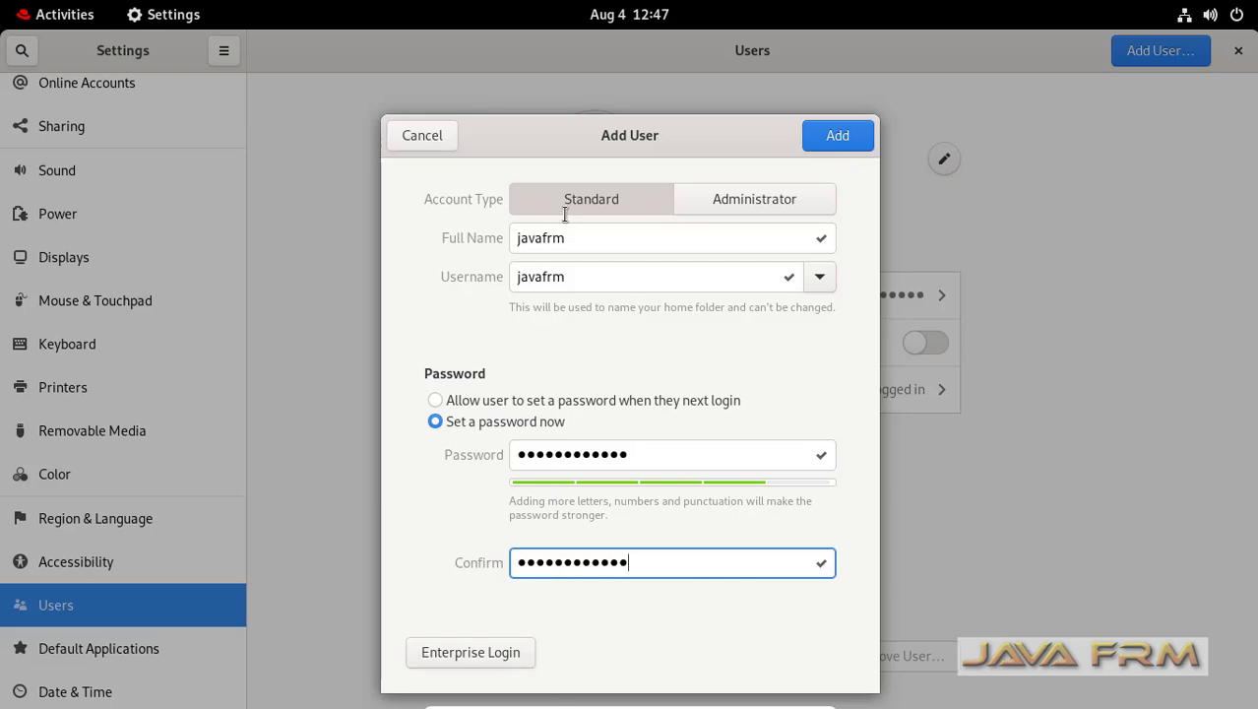
{"action": "left_click", "coordinate": [846, 135]}
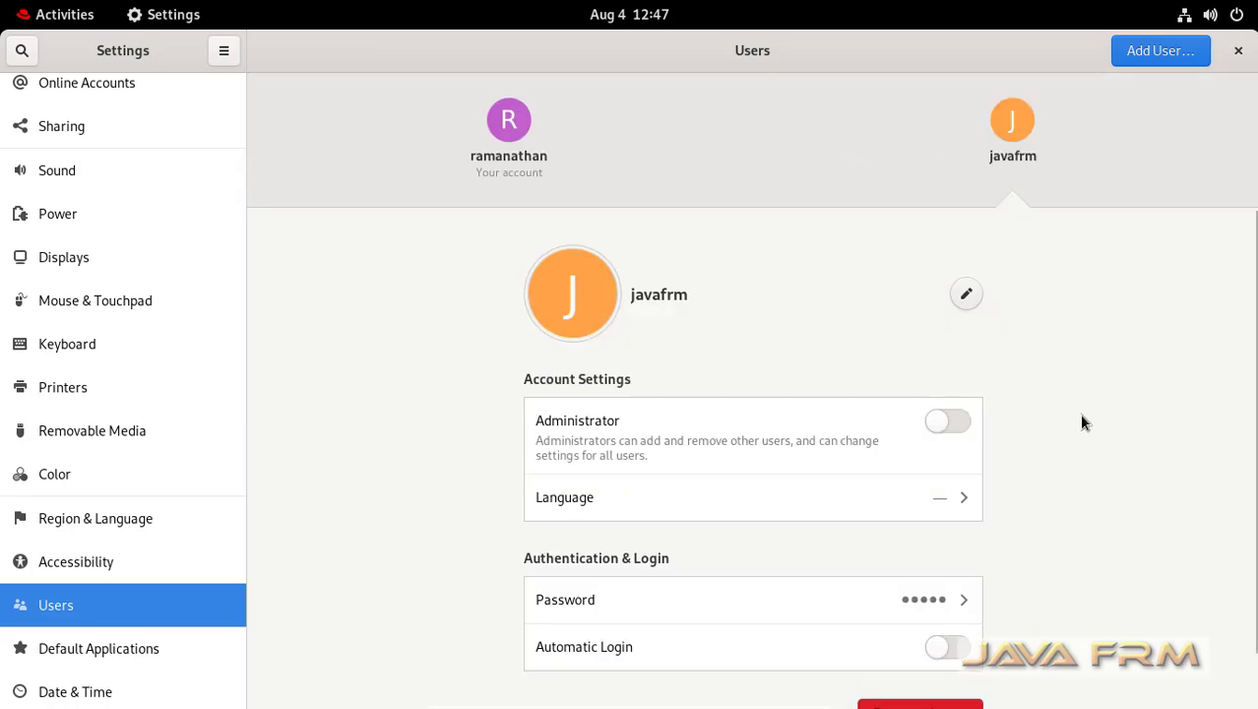
- Choose English (United States) as the javafrm account's language
{"action": "scroll", "coordinate": [1073, 445], "scroll_direction": "down", "scroll_amount": 1}
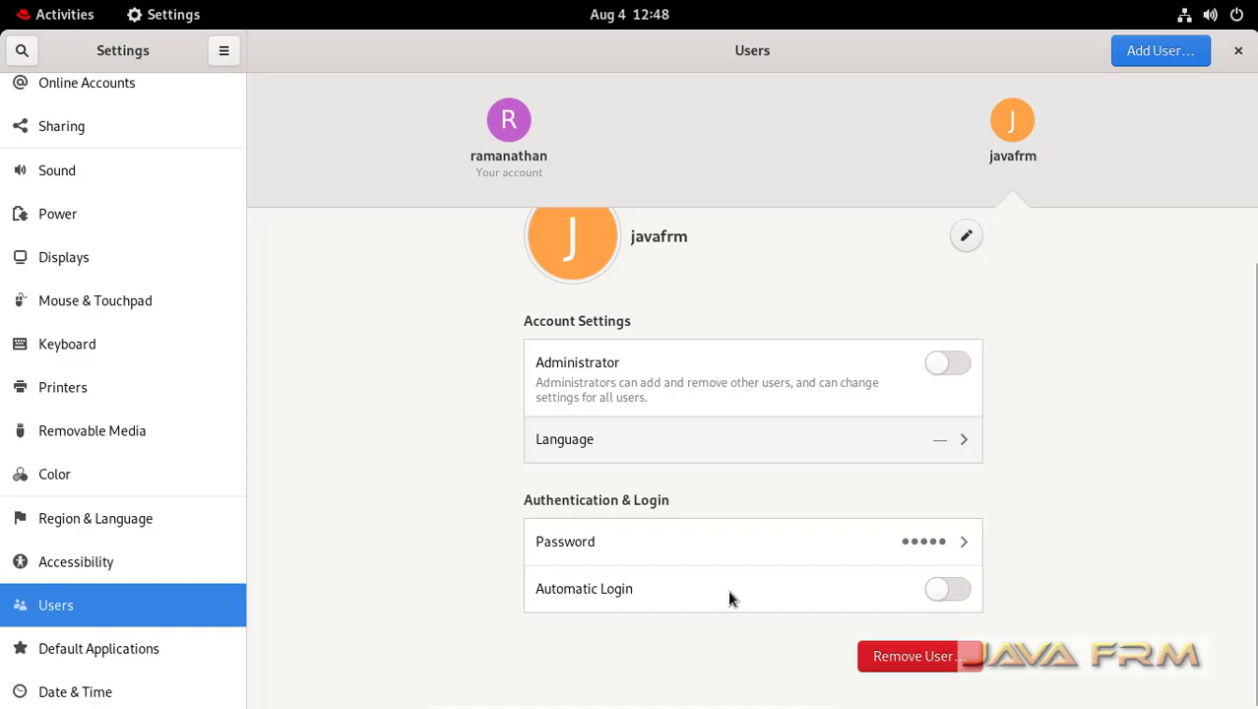
{"action": "left_click", "coordinate": [960, 438]}
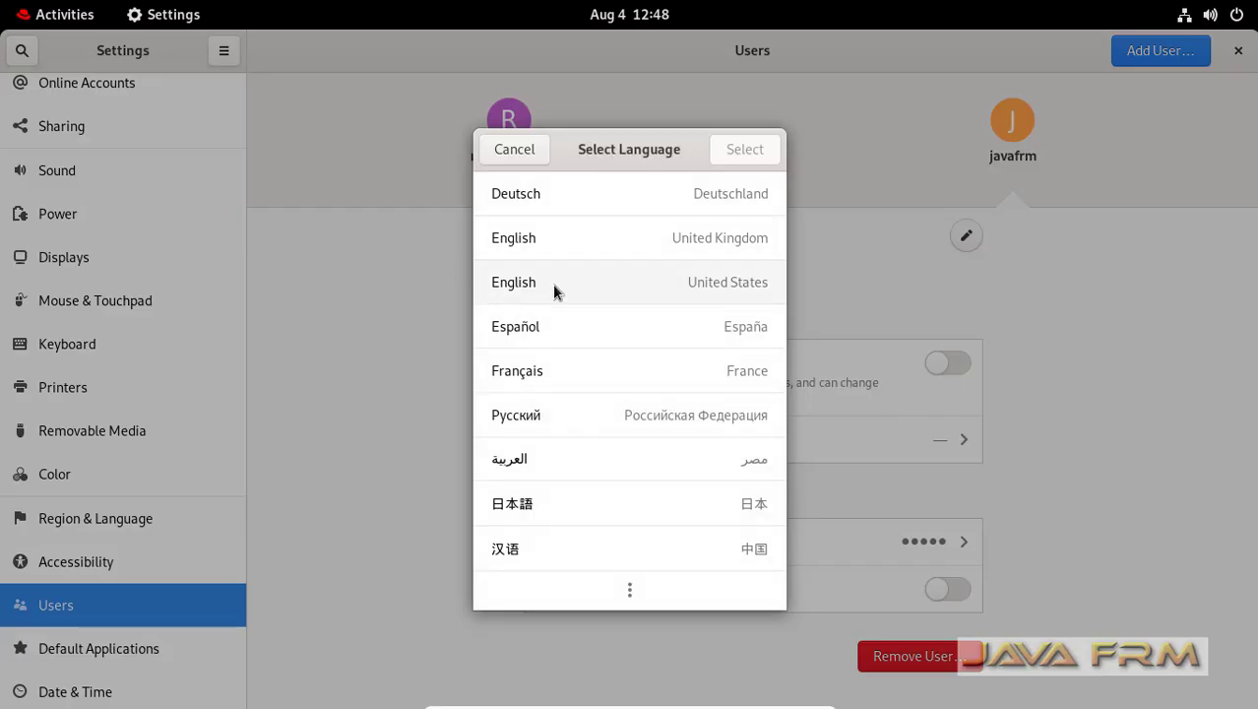
{"action": "left_click", "coordinate": [523, 286]}
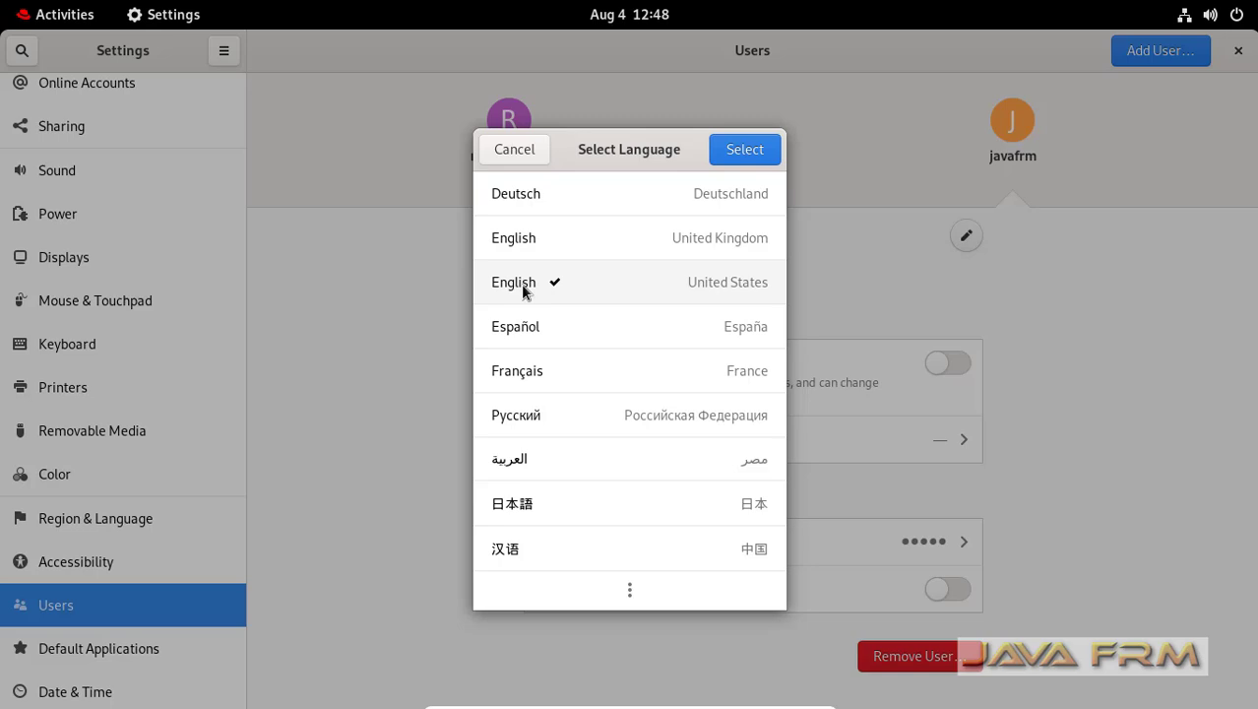
{"action": "left_click", "coordinate": [753, 153]}
{"action": "scroll", "coordinate": [1145, 463], "scroll_direction": "up", "scroll_amount": 1}
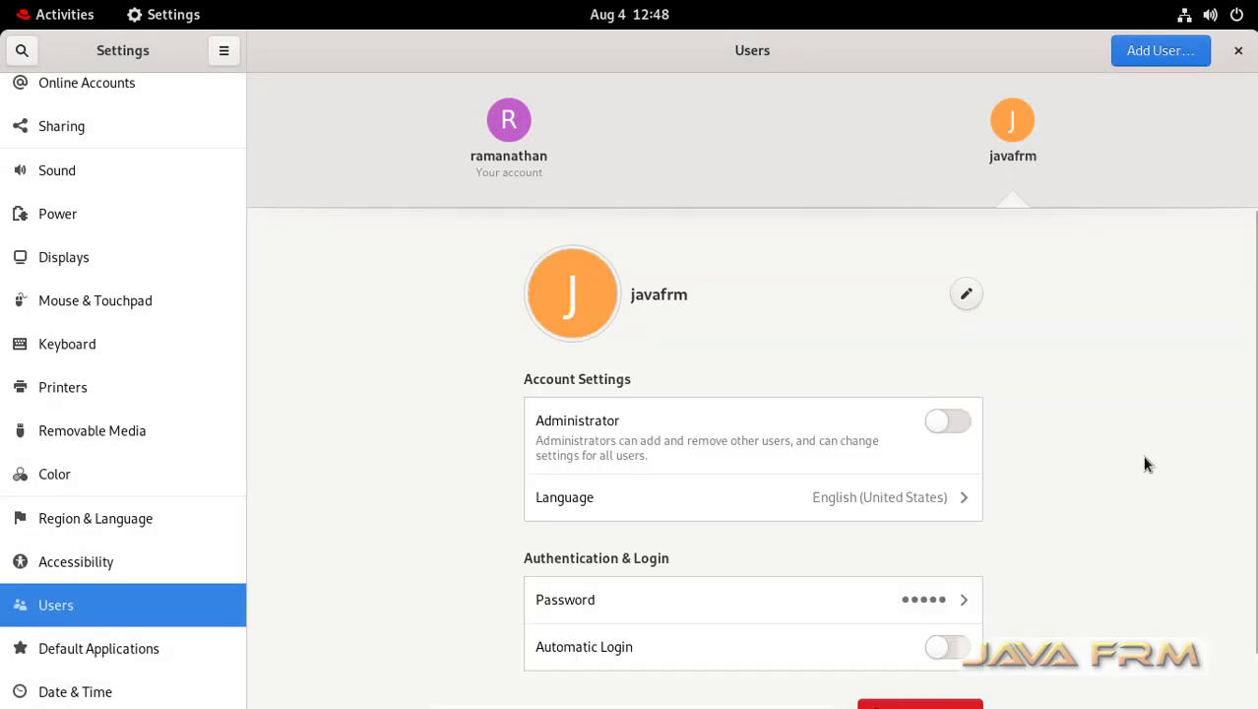
{"action": "scroll", "coordinate": [1144, 463], "scroll_direction": "down", "scroll_amount": 1}
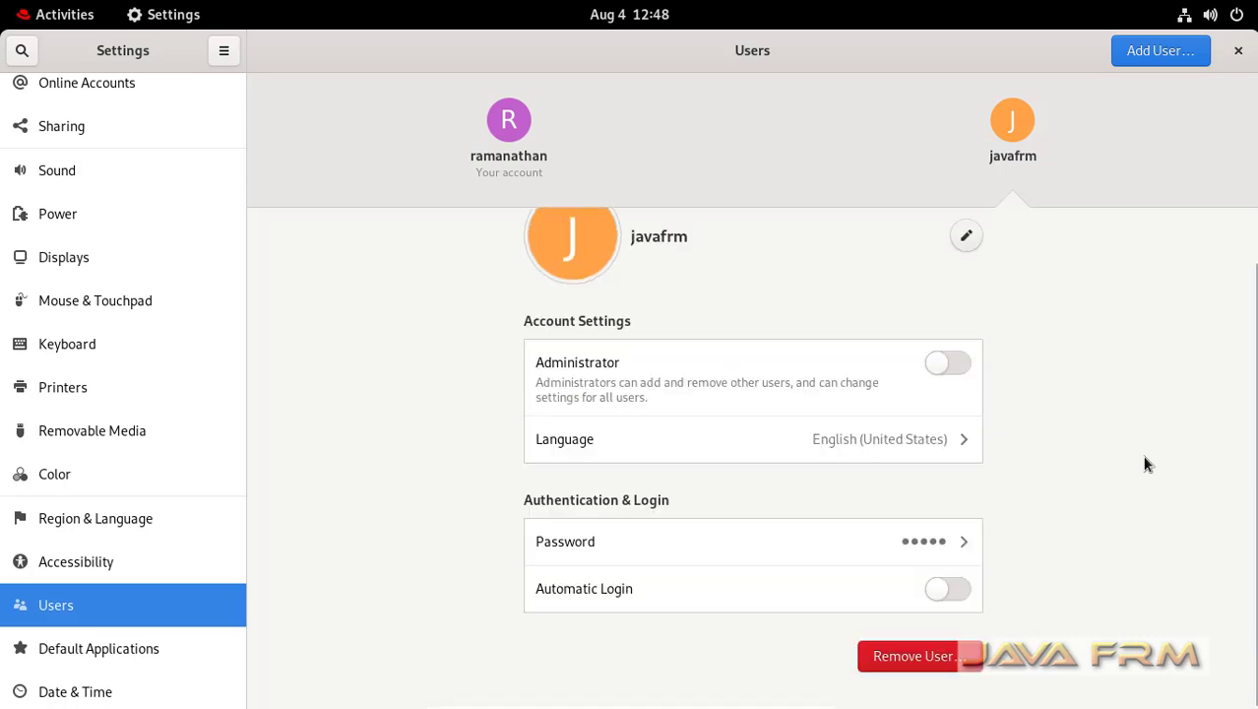
- Close Settings and log out through the system menu's Power Off / Log Out options
{"action": "left_click", "coordinate": [1238, 51]}
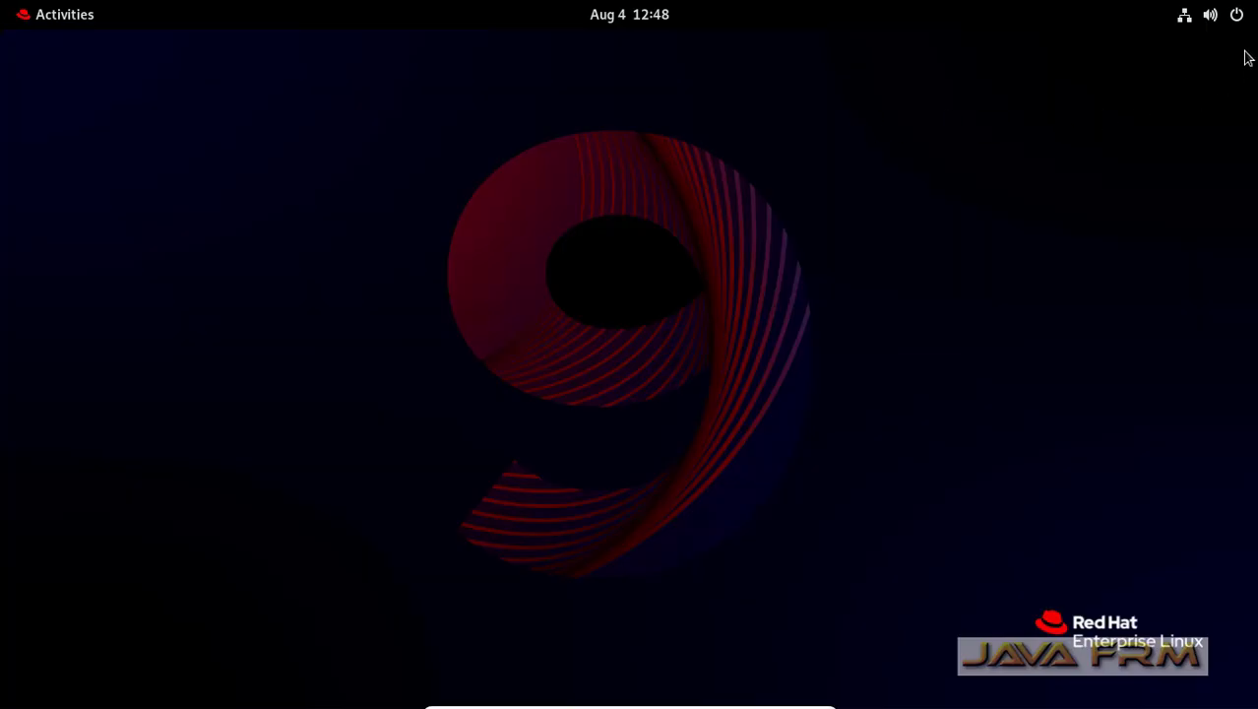
{"action": "left_click", "coordinate": [1238, 20]}
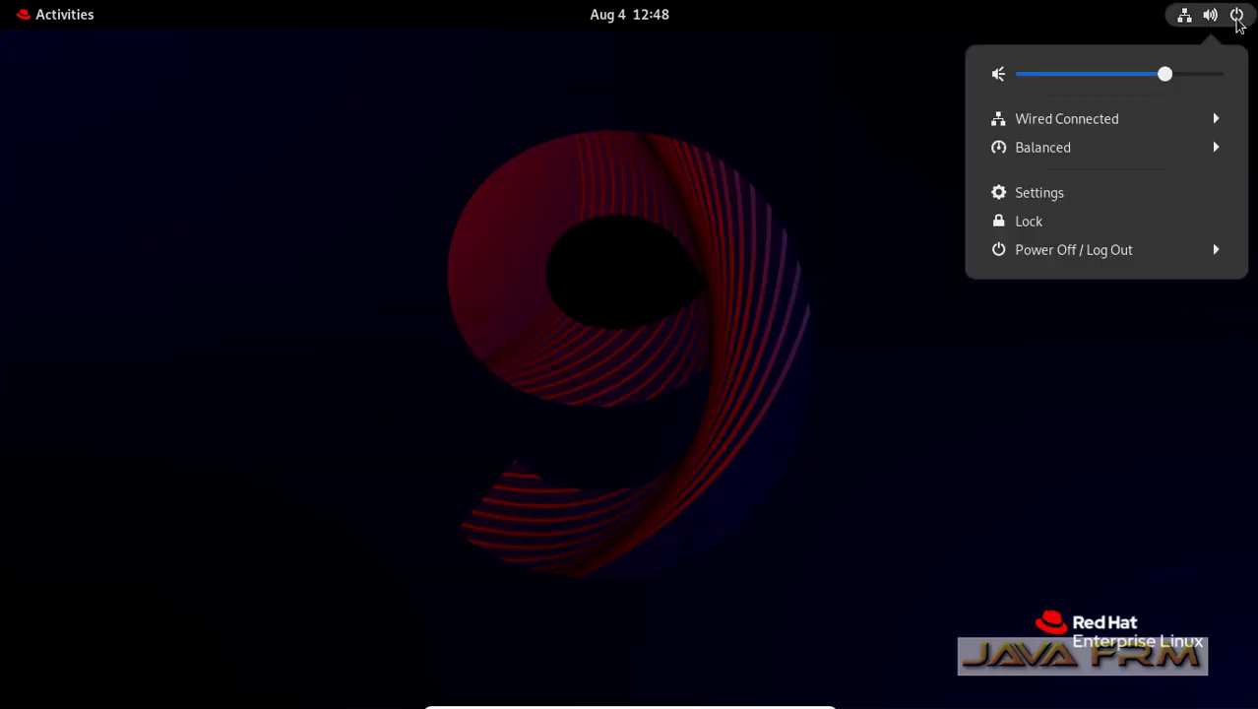
{"action": "left_click", "coordinate": [1101, 253]}
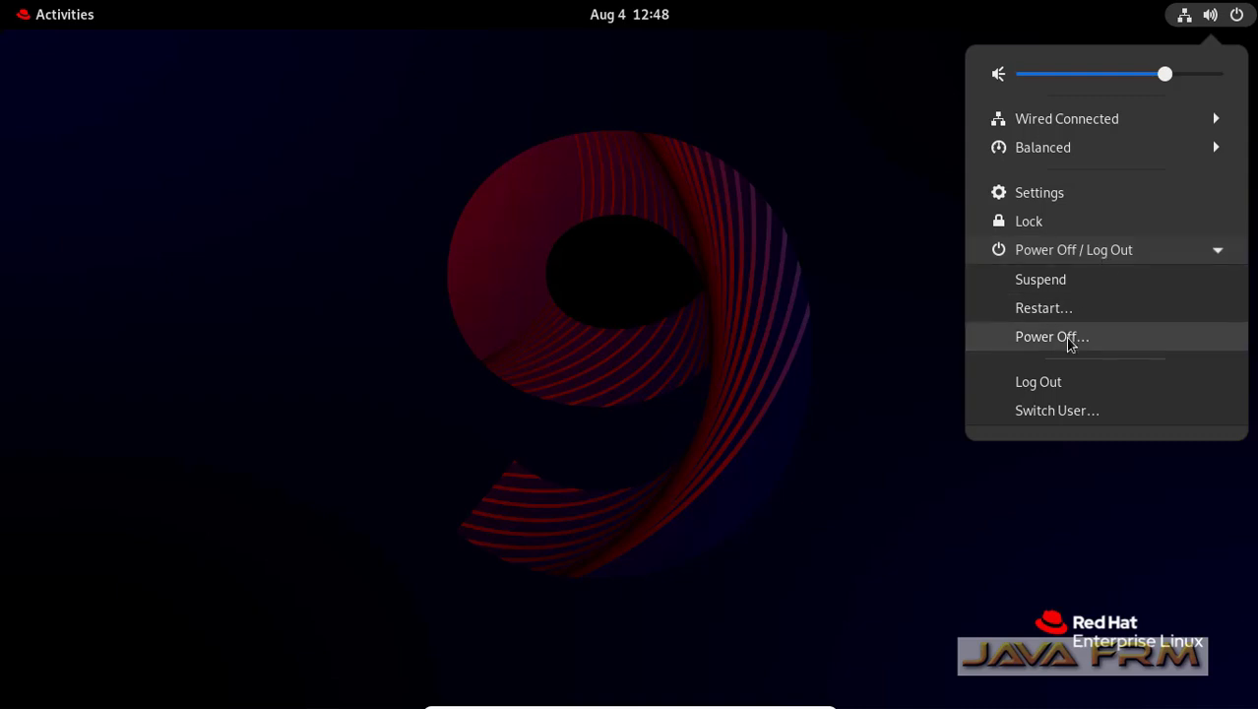
{"action": "left_click", "coordinate": [1062, 386]}
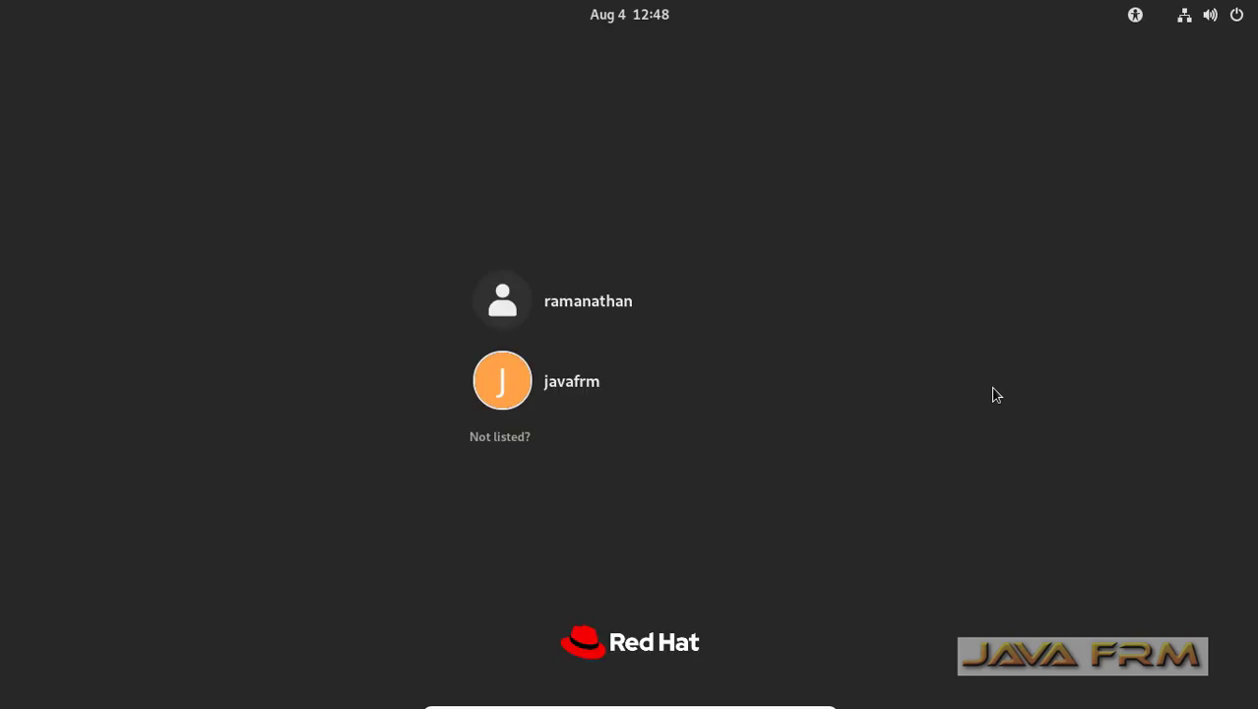
- Sign in as javafrm with its password, skip the welcome tour and dismiss the registration notice
{"action": "left_click", "coordinate": [592, 391]}
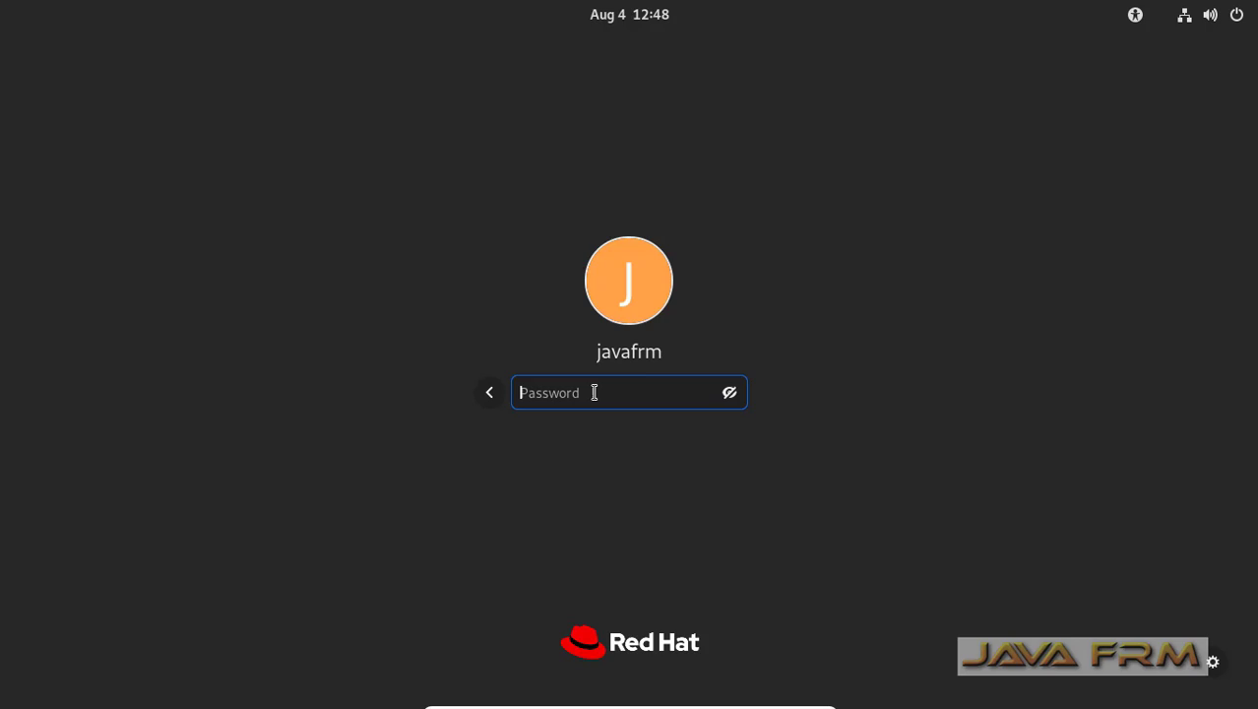
{"action": "type", "text": "•••••••••••"}
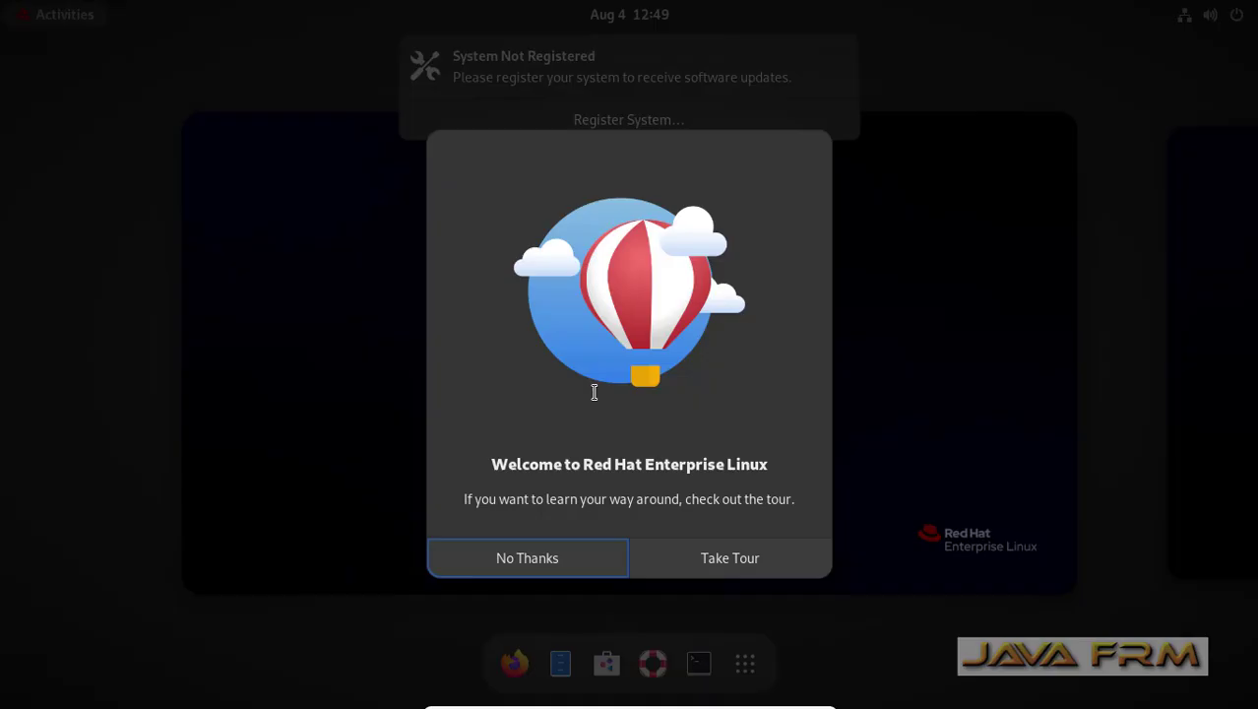
{"action": "left_click", "coordinate": [547, 568]}
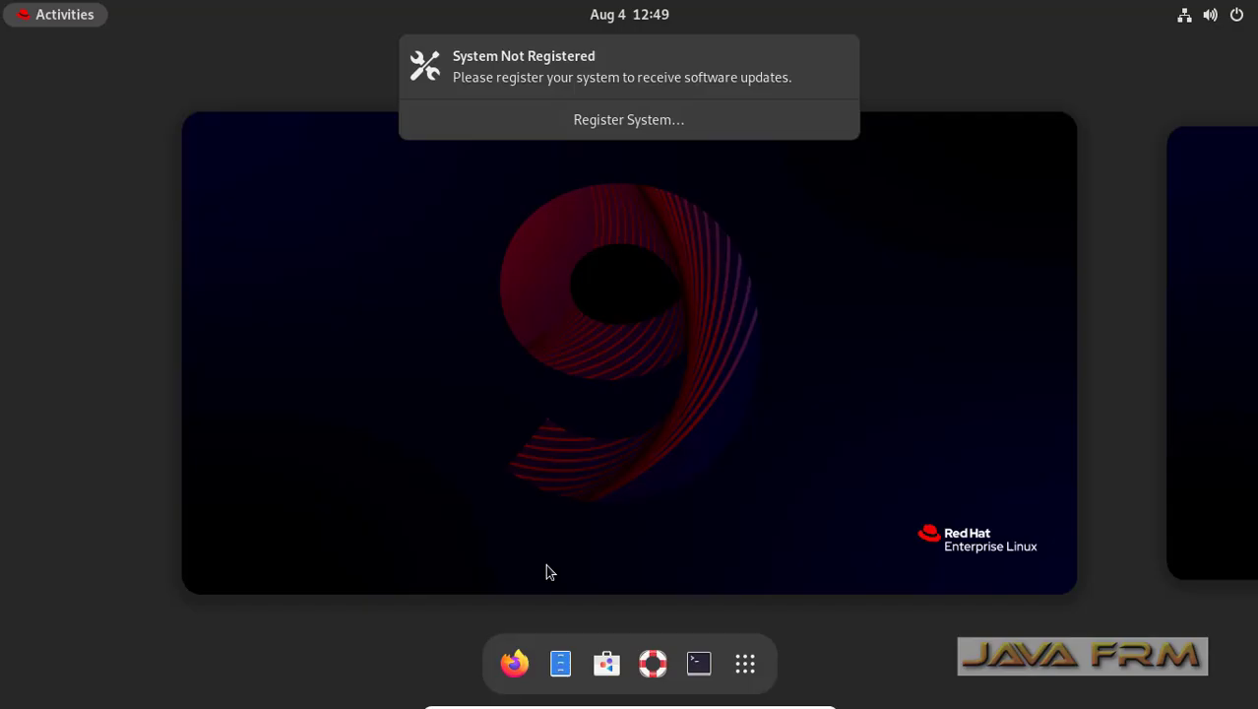
{"action": "left_click", "coordinate": [839, 54]}
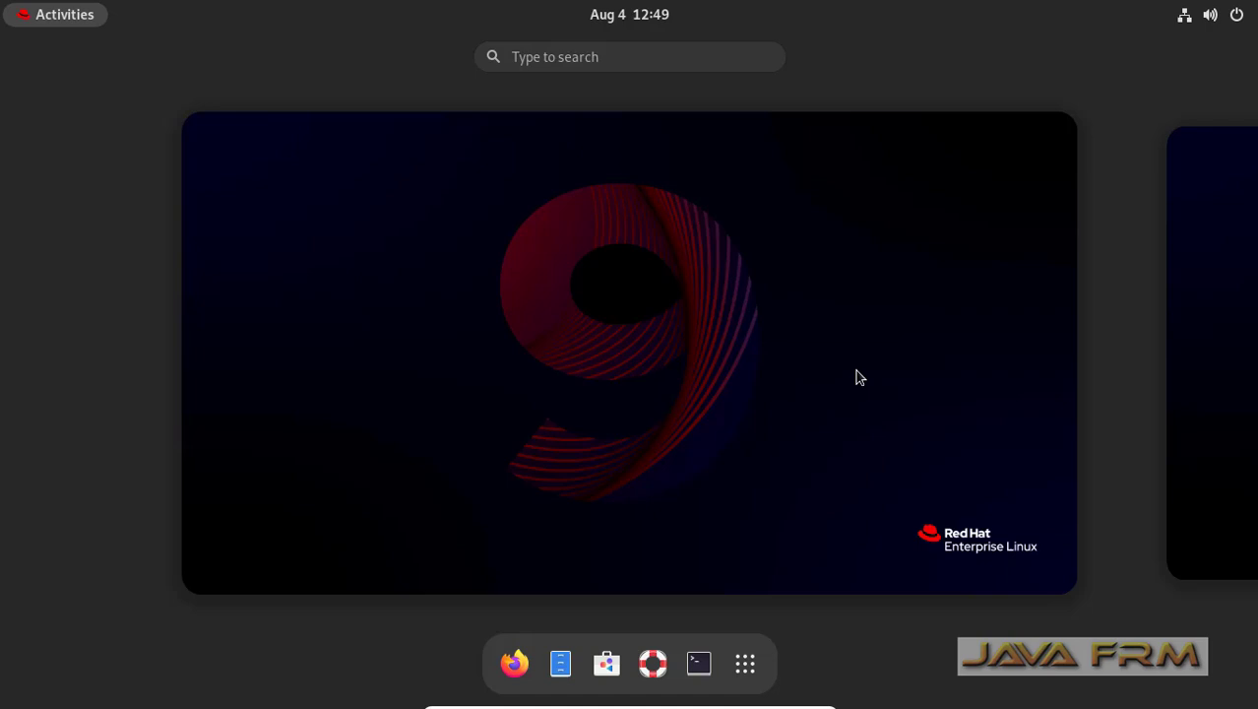
- Open Files on the Home folder, maximise it and bring up the empty-area context menu
{"action": "left_click", "coordinate": [565, 670]}
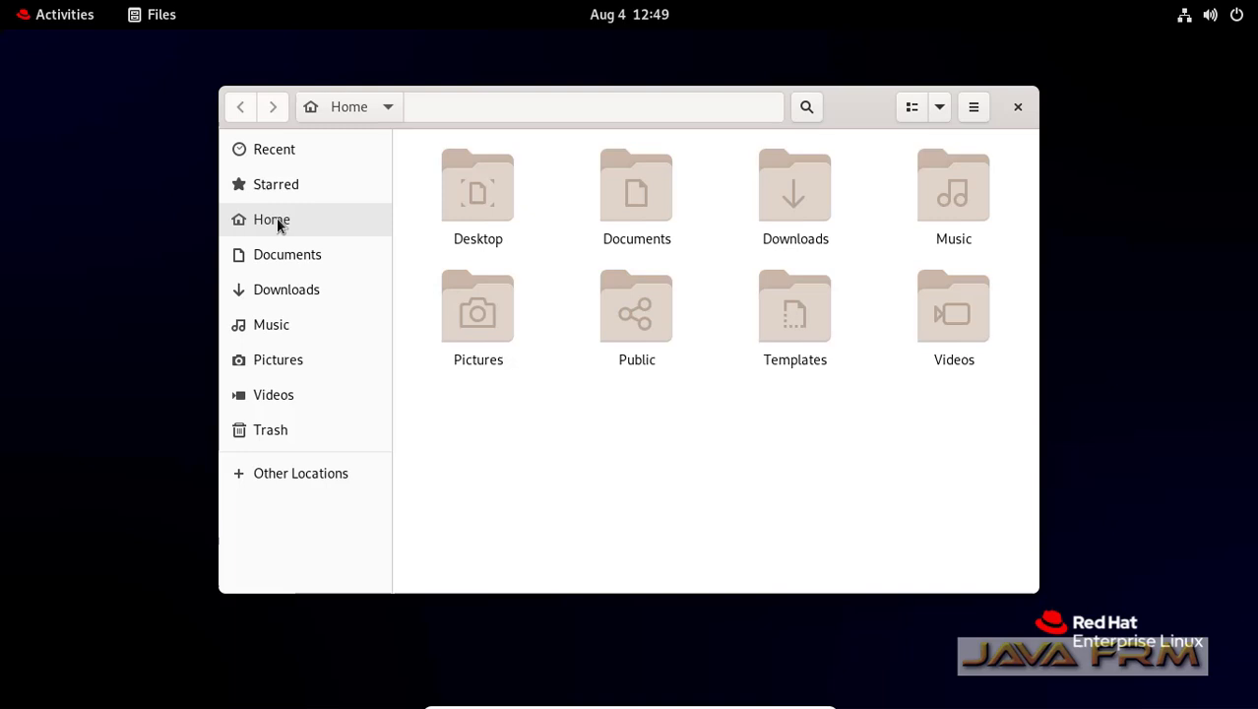
{"action": "left_click", "coordinate": [277, 219]}
{"action": "double_click", "coordinate": [866, 105]}
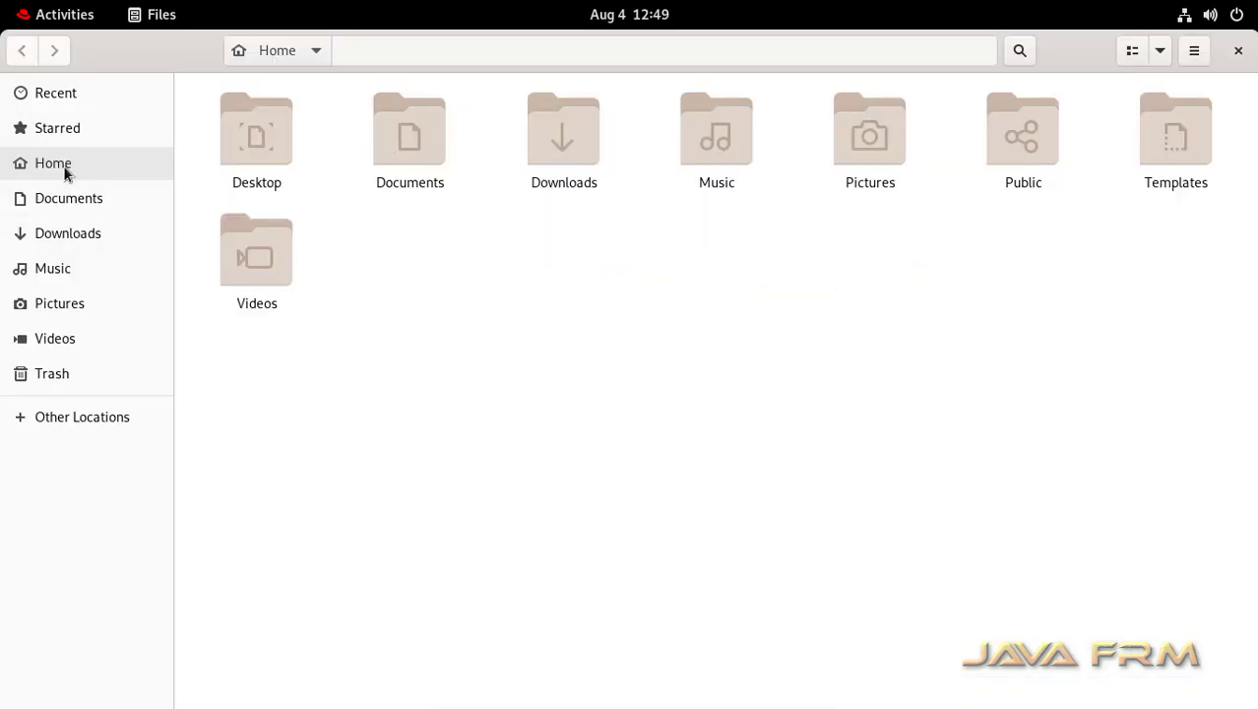
{"action": "right_click", "coordinate": [588, 347]}
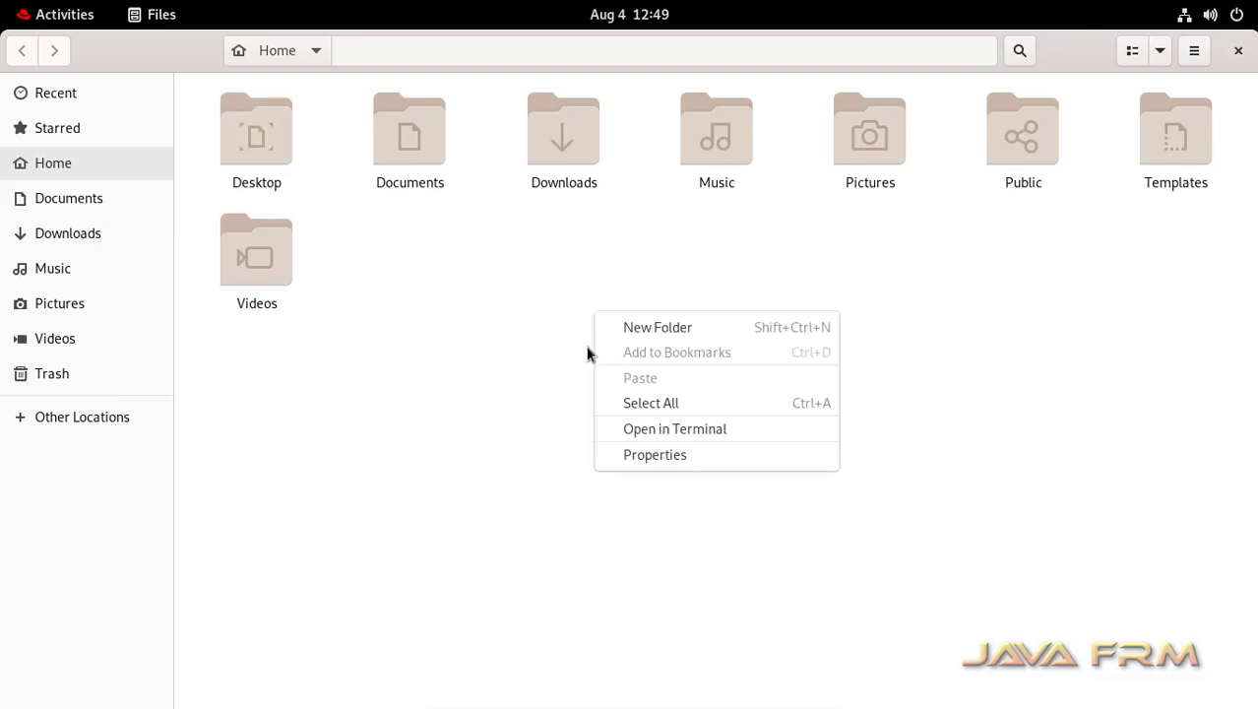
- Open a terminal from the Home folder and run 'cd /home' and 'ls'
{"action": "left_click", "coordinate": [735, 439]}
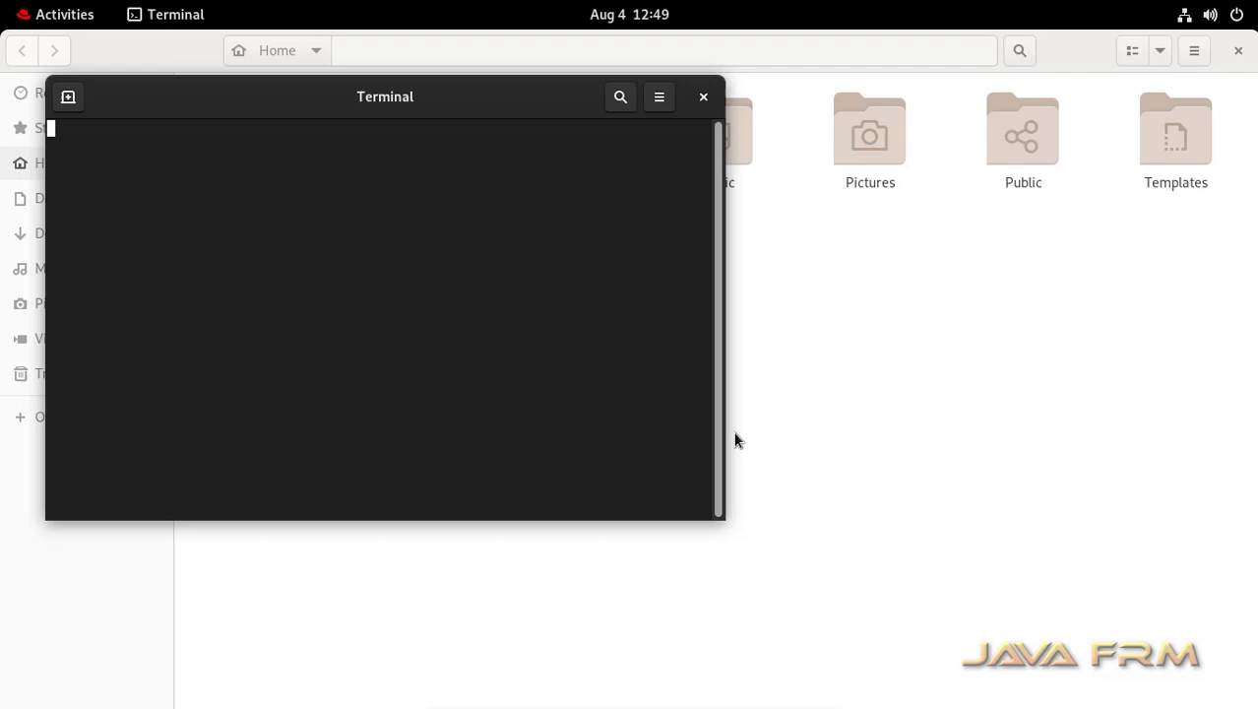
{"action": "type", "text": "cd "}
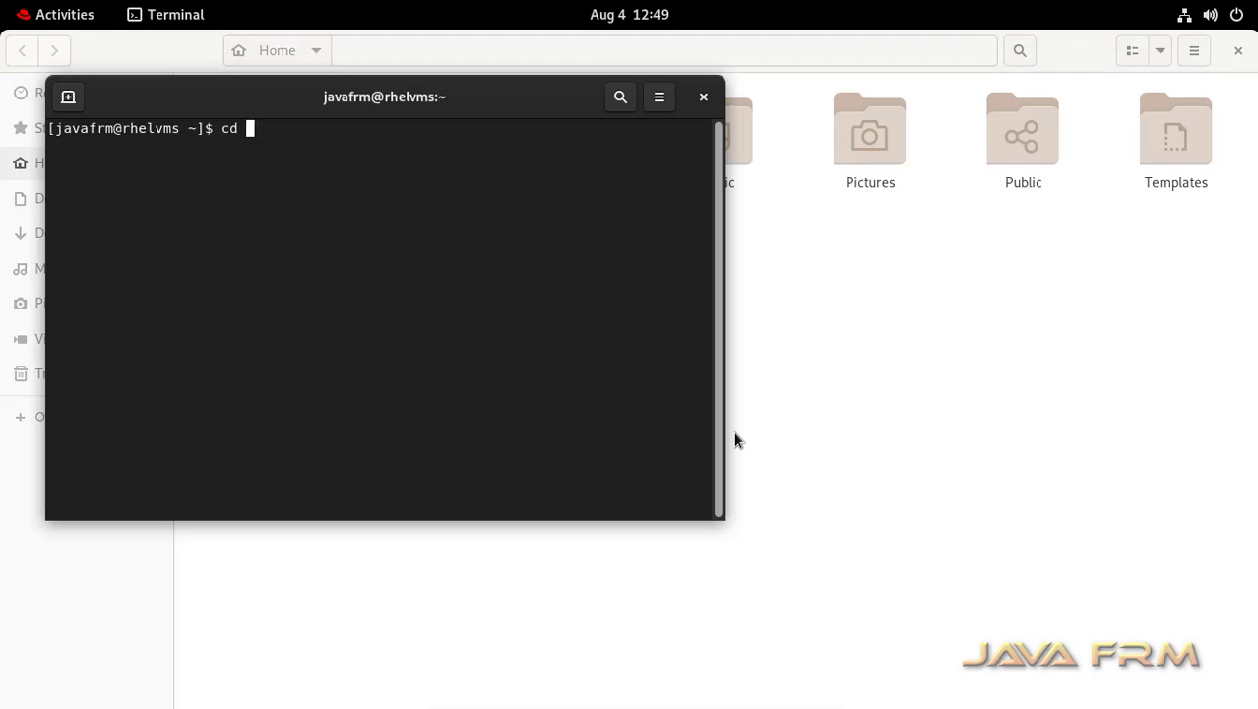
{"action": "type", "text": "/home"}
{"action": "key", "text": "Return"}
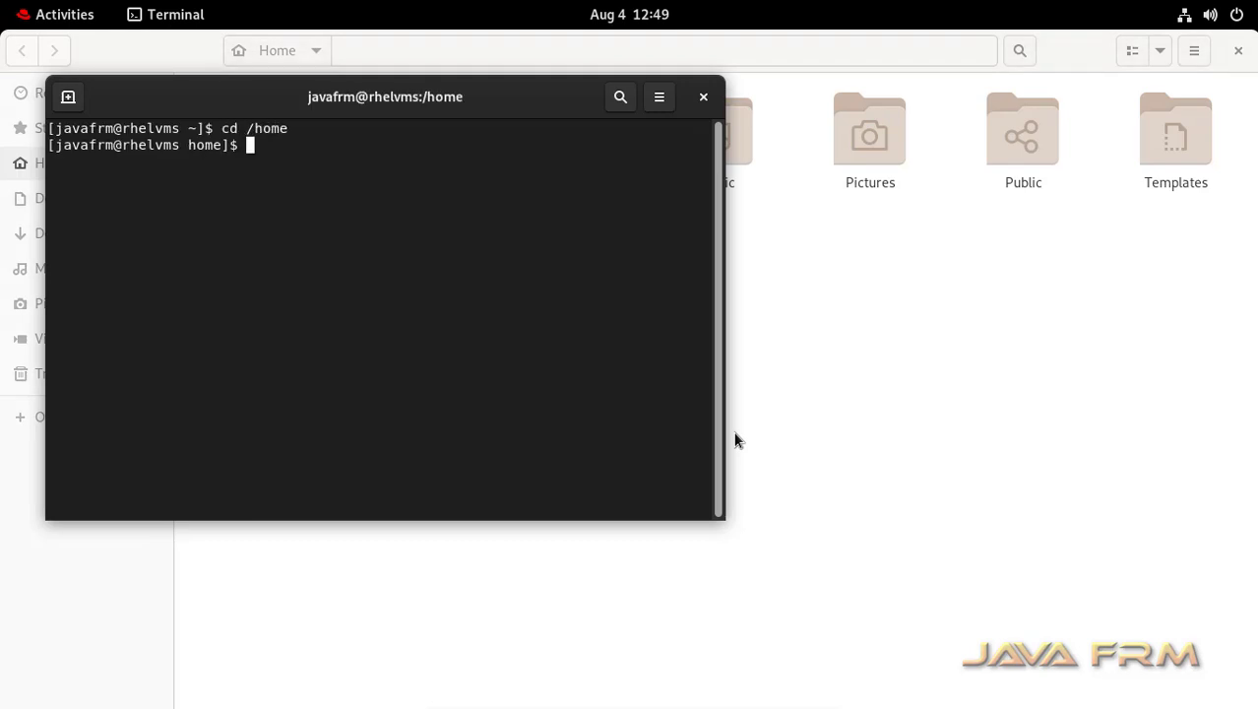
{"action": "type", "text": "ls"}
{"action": "key", "text": "Return"}
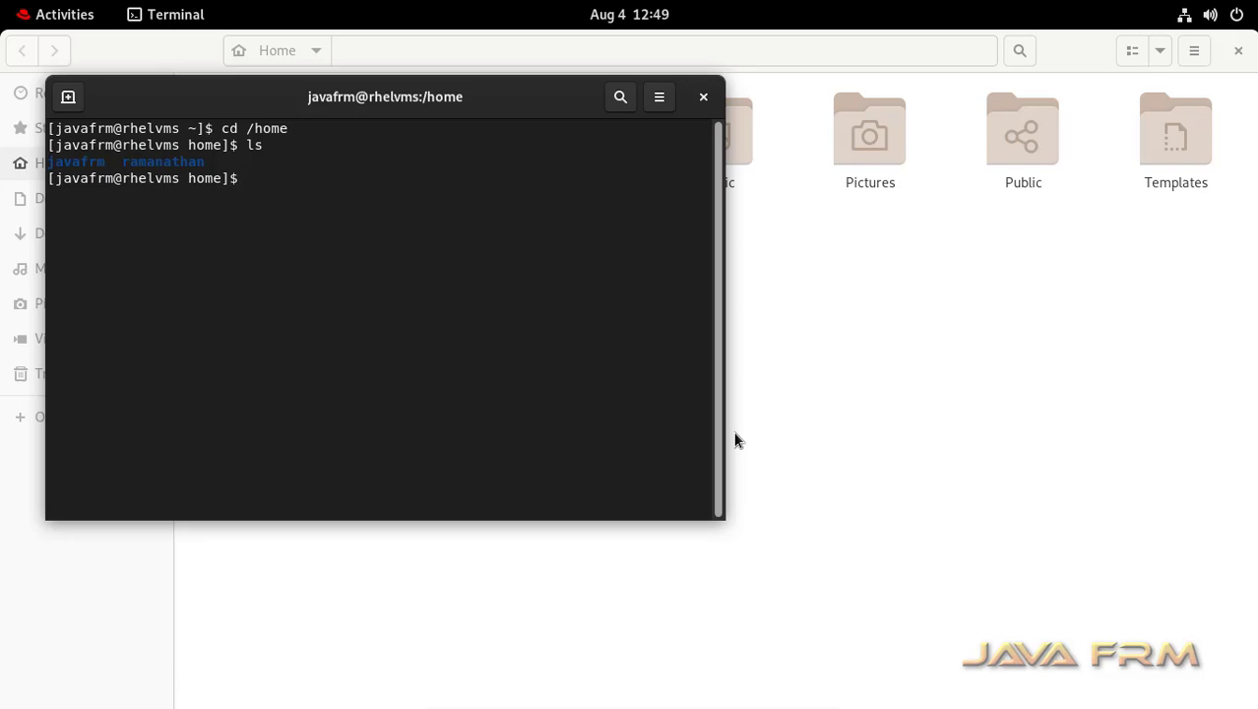
- Highlight the javafrm directory in the listing, then close Terminal and Files
{"action": "left_click_drag", "start_coordinate": [106, 161], "coordinate": [2, 153]}
{"action": "left_click", "coordinate": [355, 249]}
{"action": "left_click", "coordinate": [704, 99]}
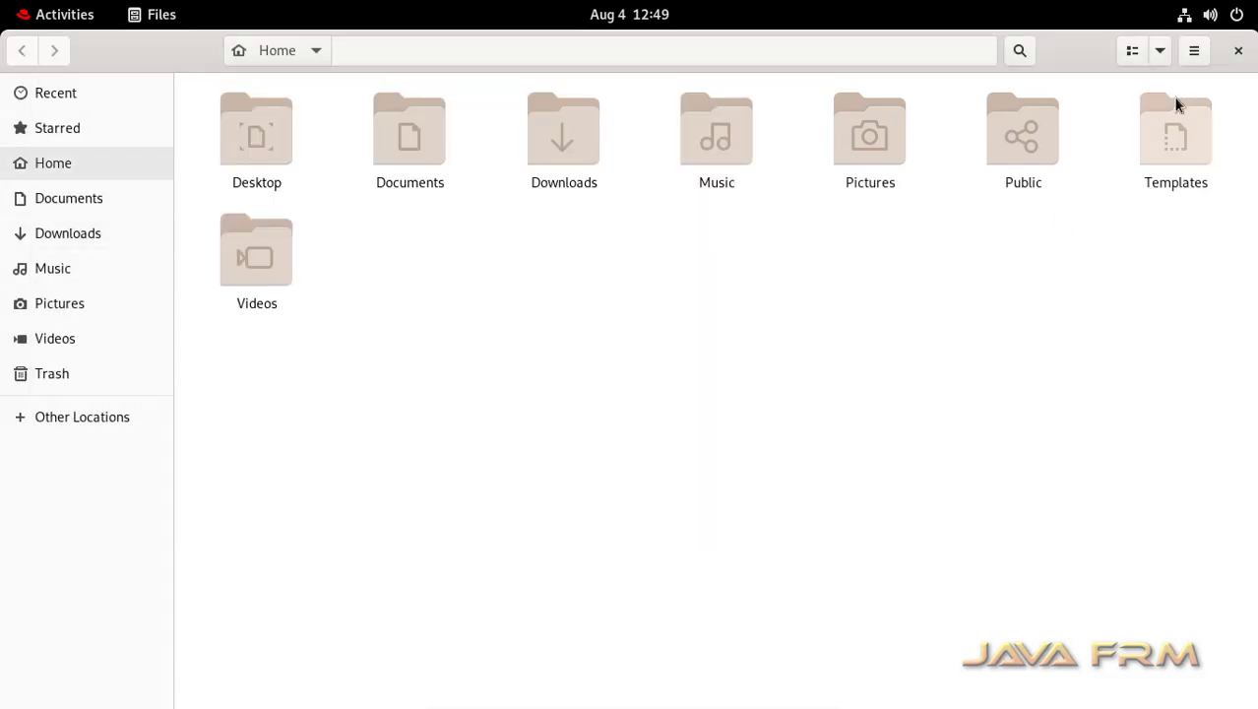
{"action": "left_click", "coordinate": [1237, 51]}
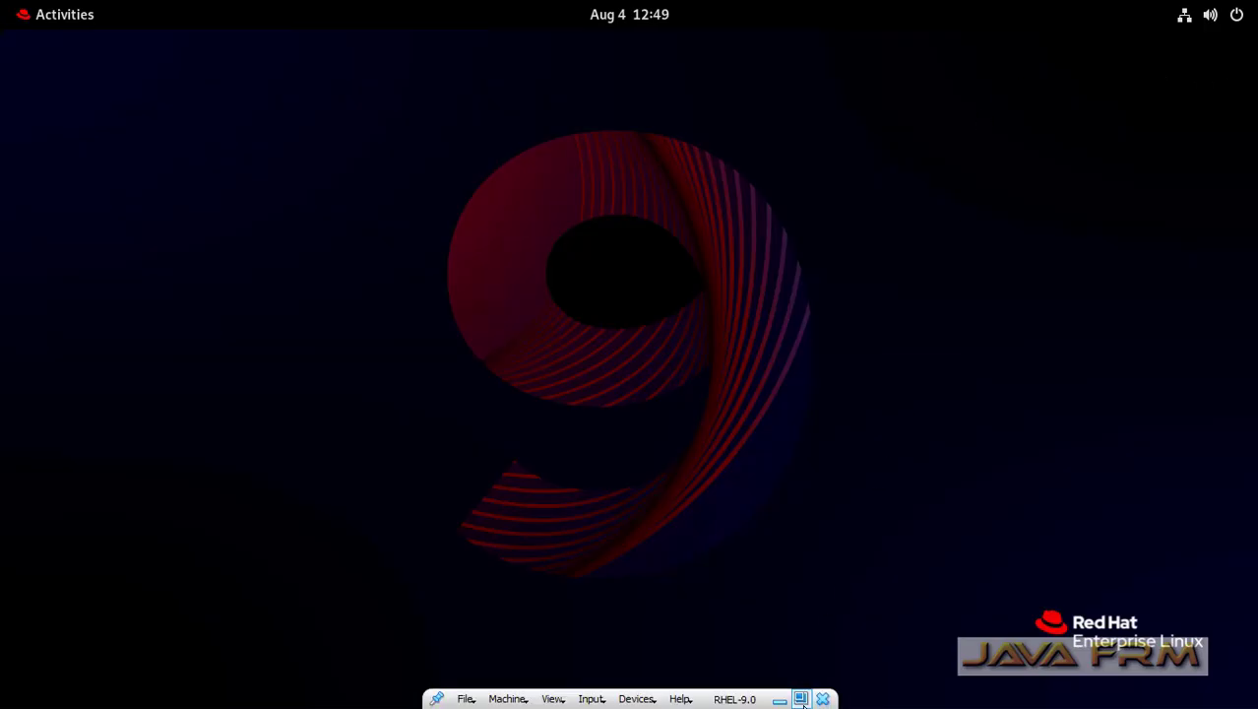